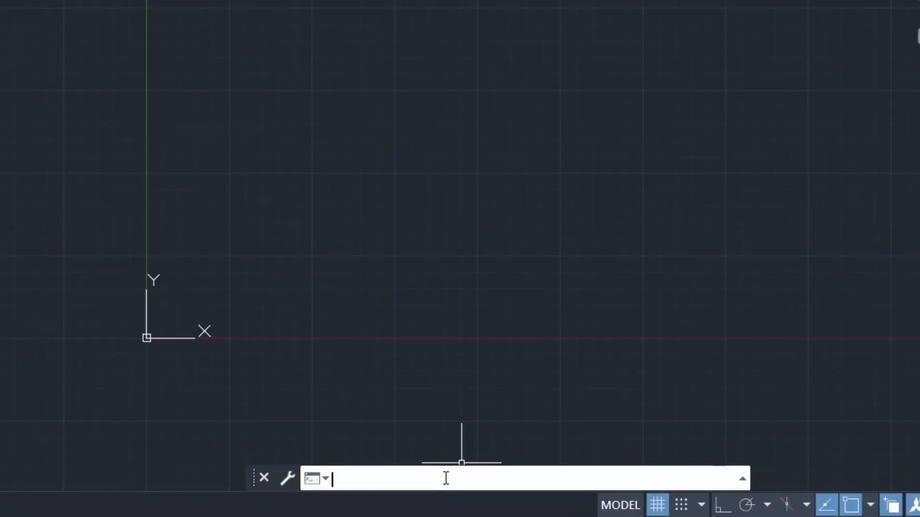
Step: Display the Toolspace palette with its Prospector tree for the current drawing
{"action": "type", "text": "tool"}
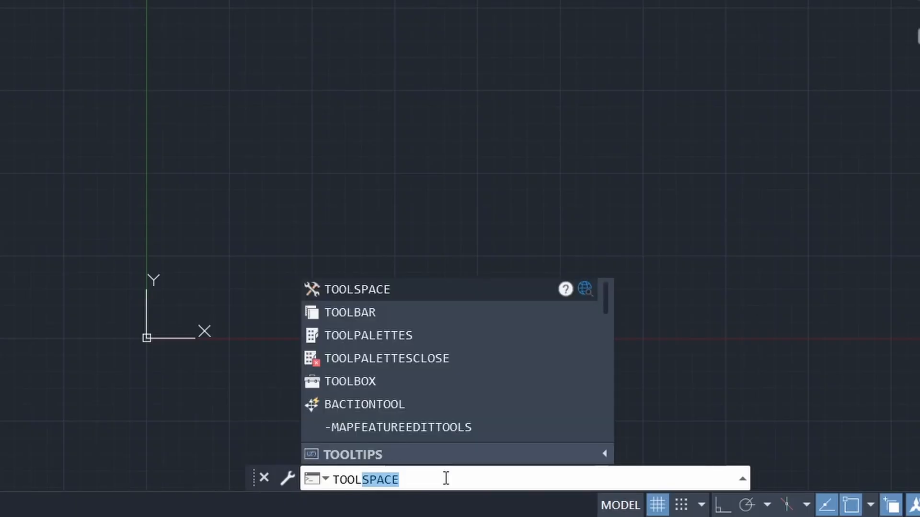
{"action": "key", "text": "BackSpace"}
{"action": "key", "text": "BackSpace"}
{"action": "key", "text": "Return"}
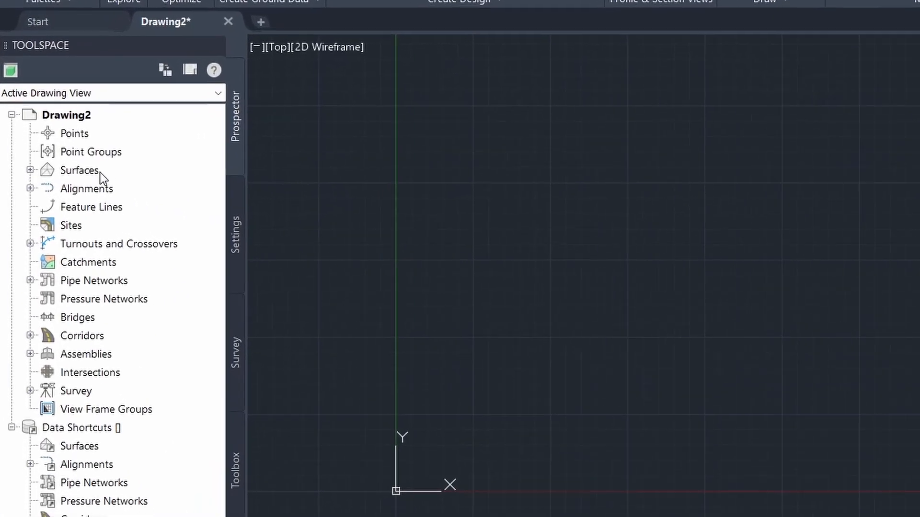
Step: Create a TIN surface named "Best Surface Ever" with the description "This surface is amazing." and select it in the drawing's surface list
{"action": "right_click", "coordinate": [105, 172]}
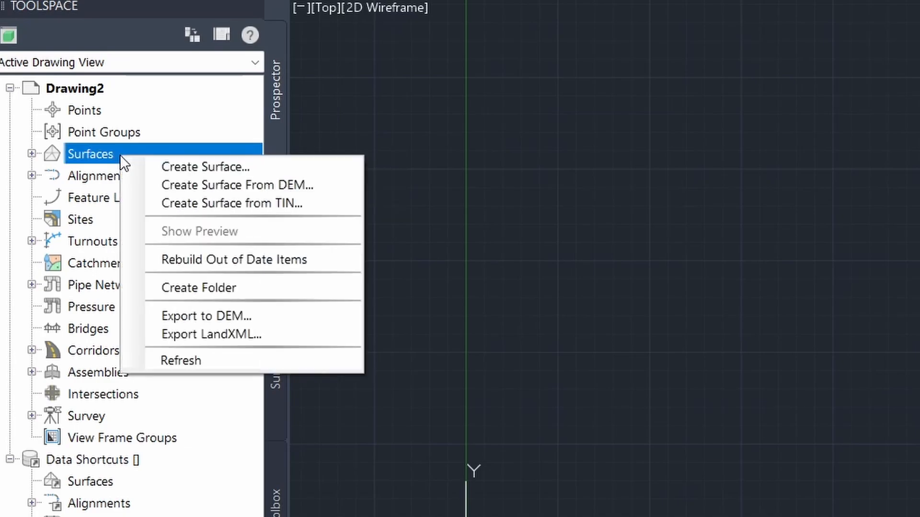
{"action": "left_click", "coordinate": [258, 168]}
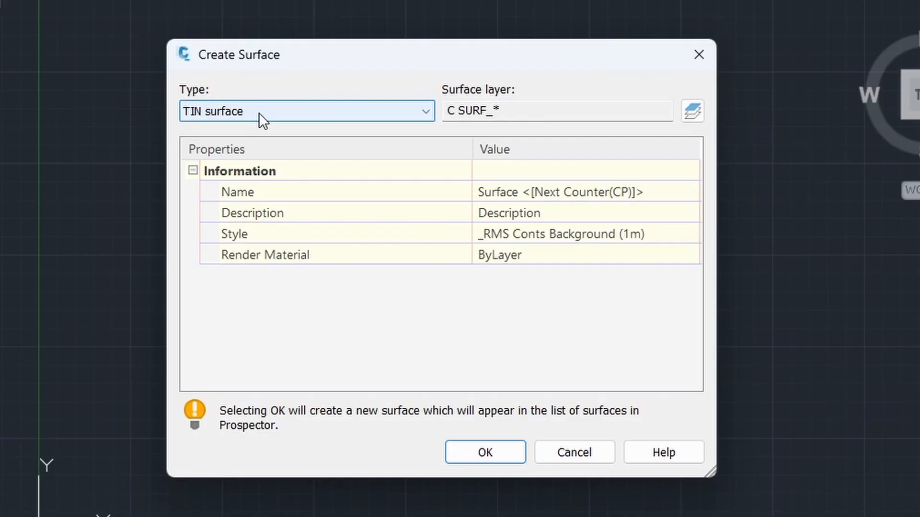
{"action": "left_click", "coordinate": [534, 192]}
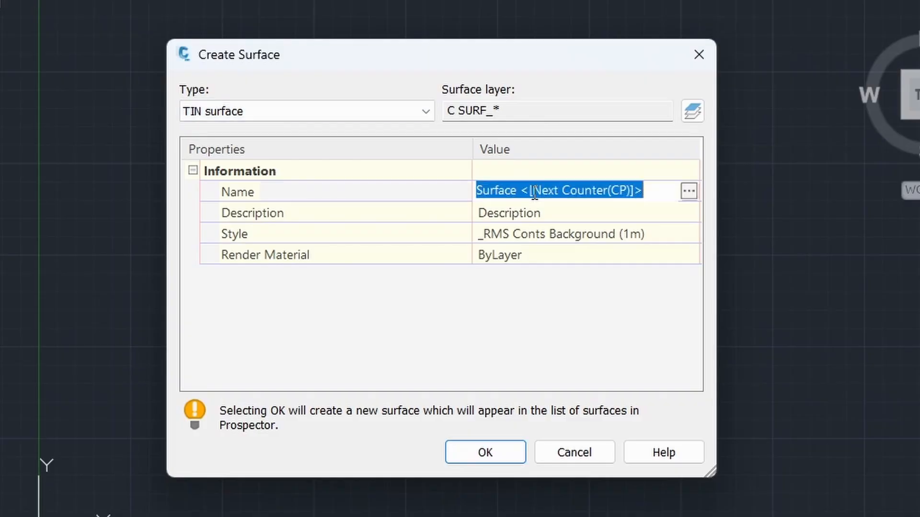
{"action": "type", "text": "Best S"}
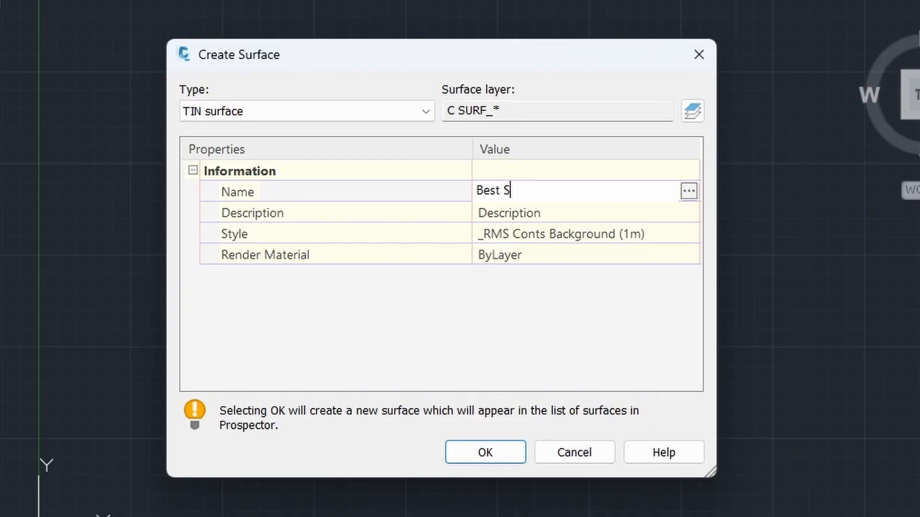
{"action": "type", "text": "urface Ever"}
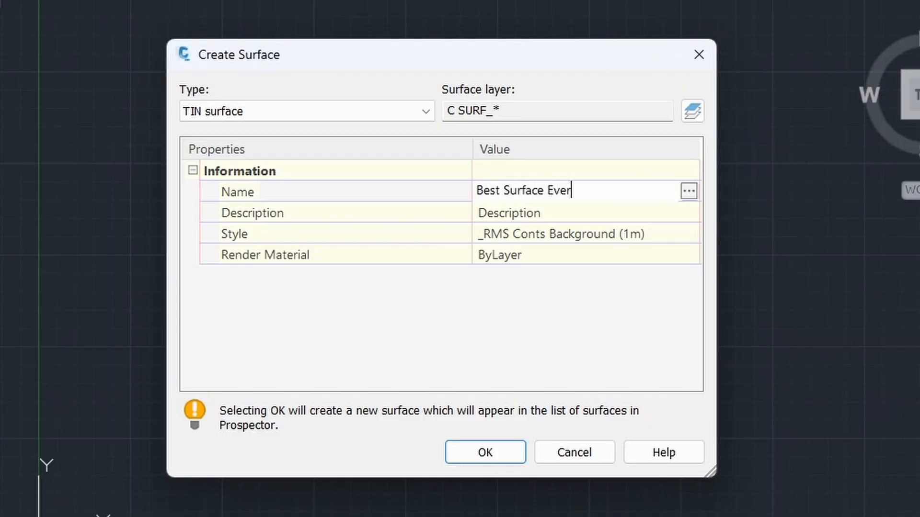
{"action": "left_click", "coordinate": [570, 213]}
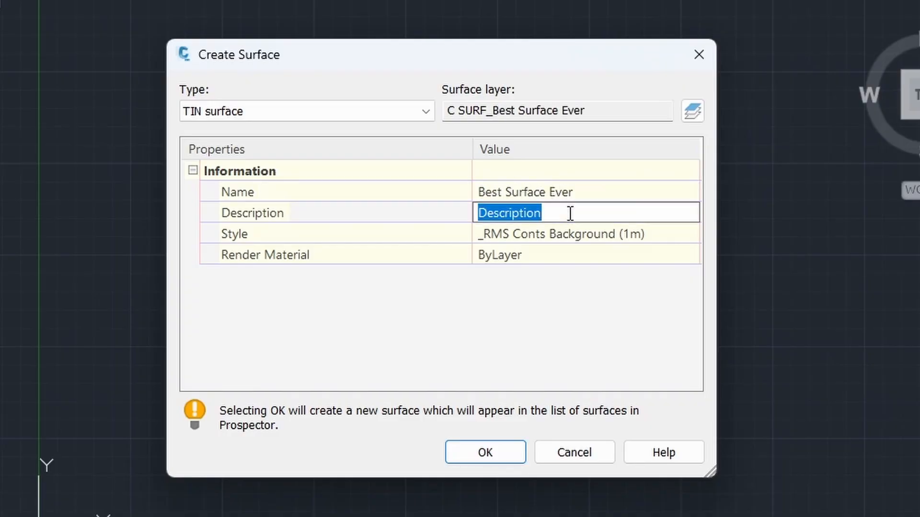
{"action": "type", "text": "This surf"}
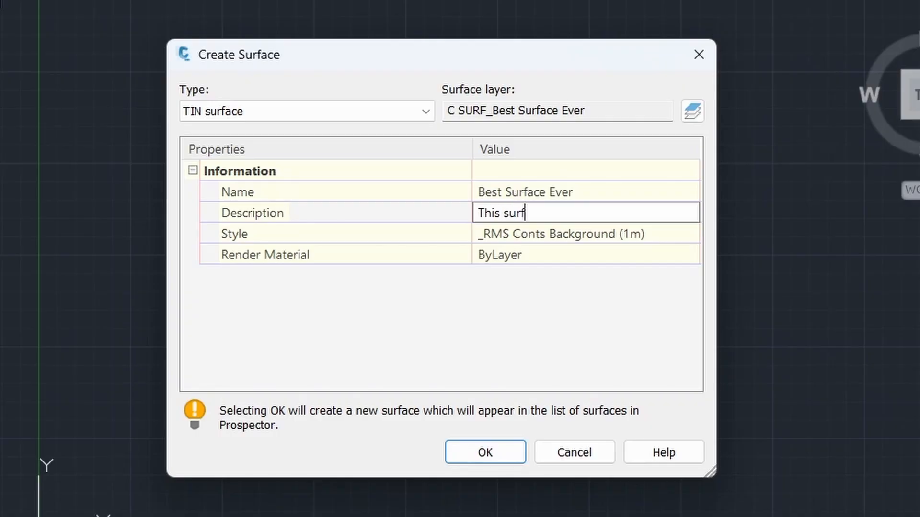
{"action": "type", "text": "ace is amazing."}
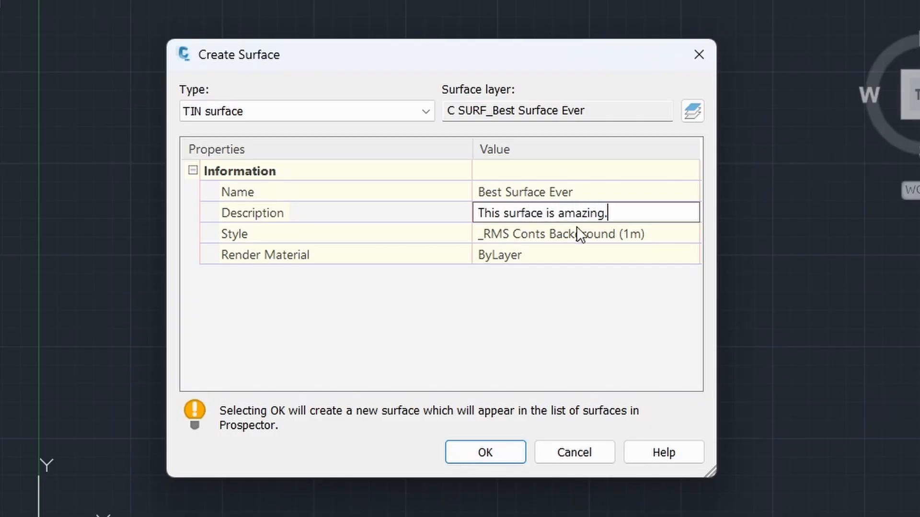
{"action": "left_click", "coordinate": [567, 301]}
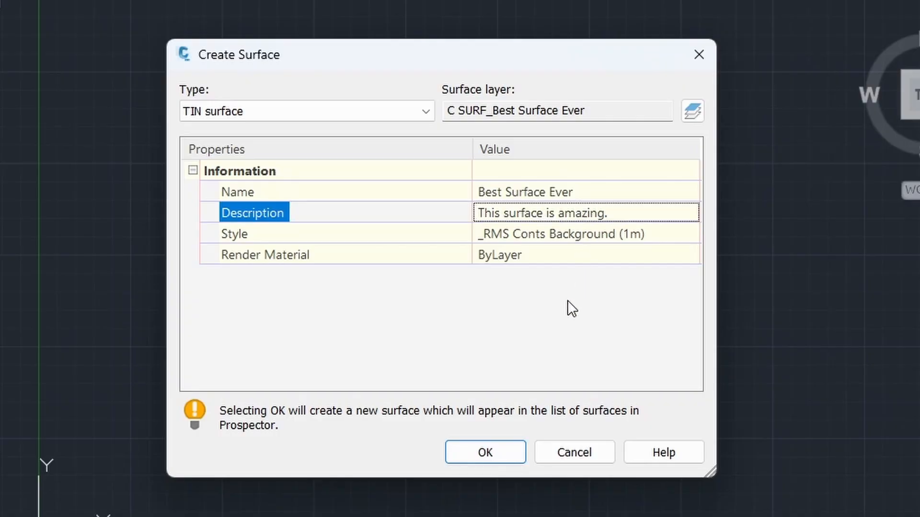
{"action": "left_click", "coordinate": [498, 456]}
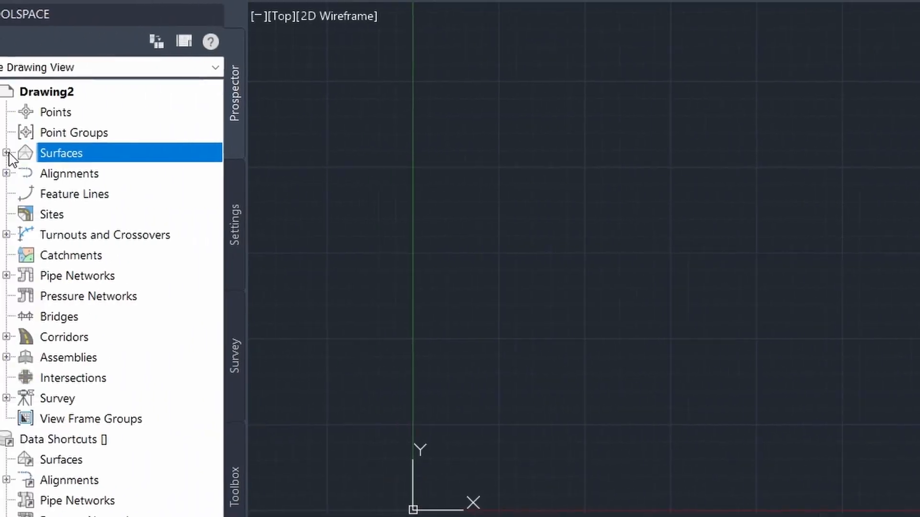
{"action": "left_click", "coordinate": [7, 153]}
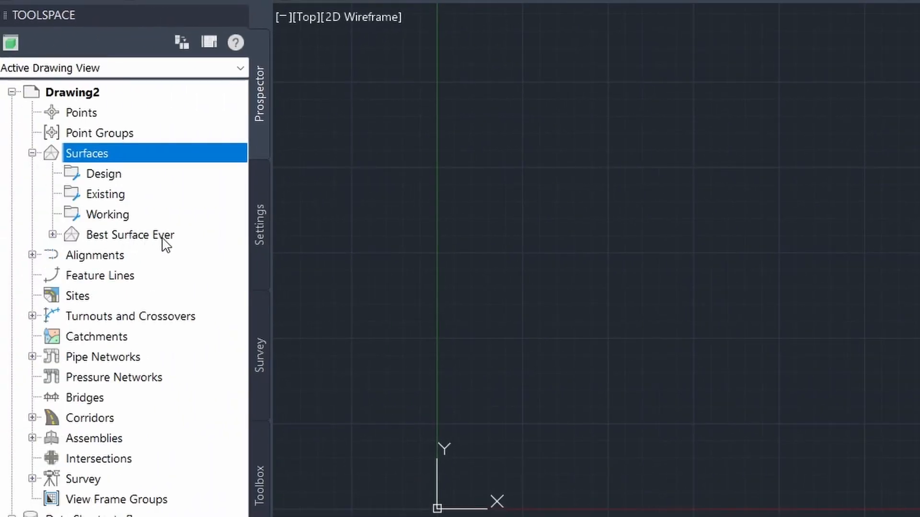
{"action": "left_click", "coordinate": [185, 236]}
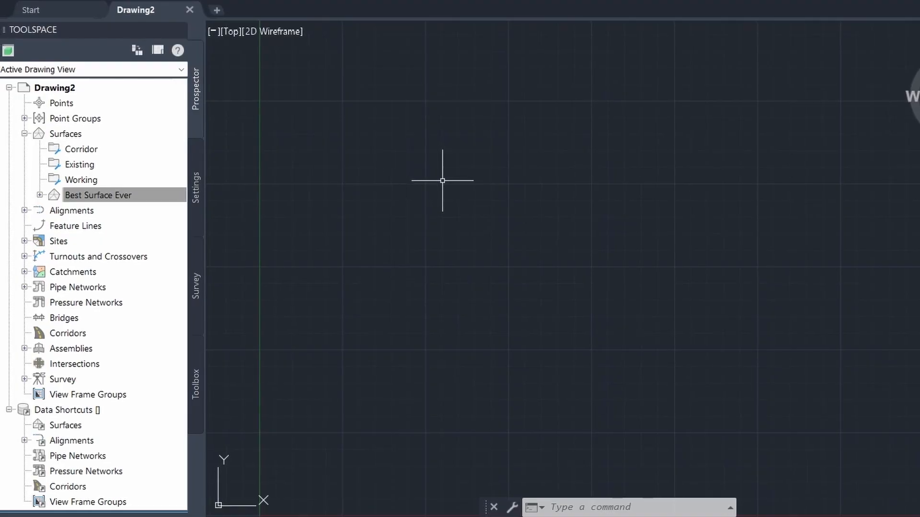
Step: Draw an irregular five-sided polyline ending at its start point, with the last side about 95 units long
{"action": "type", "text": "pl"}
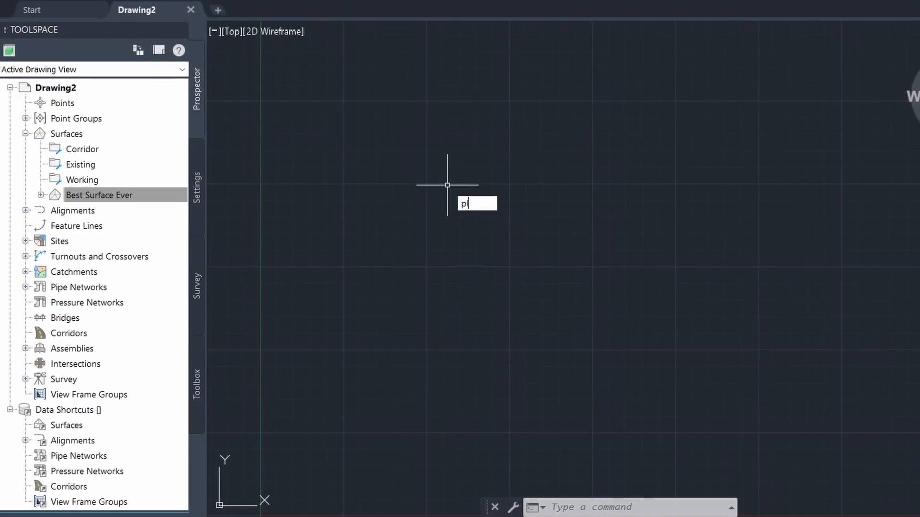
{"action": "key", "text": "Return"}
{"action": "left_click", "coordinate": [459, 178]}
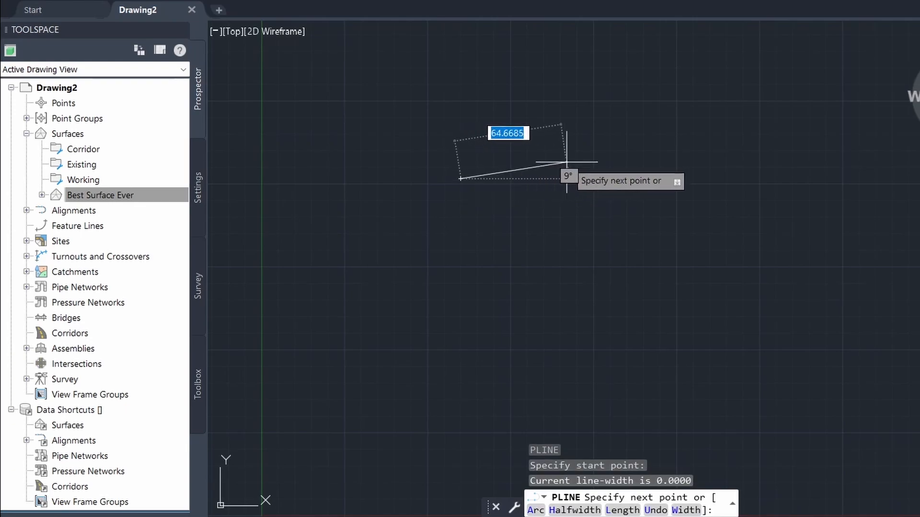
{"action": "left_click", "coordinate": [574, 161]}
{"action": "left_click", "coordinate": [699, 242]}
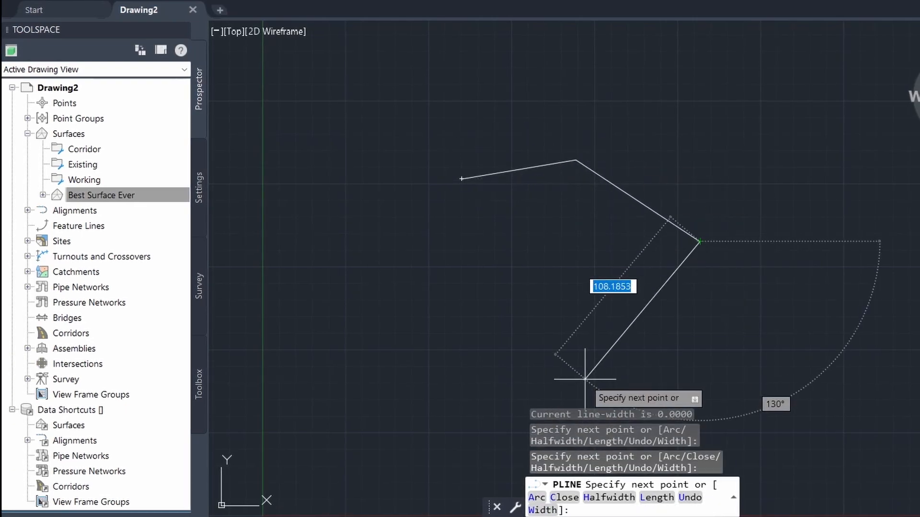
{"action": "left_click", "coordinate": [584, 378]}
{"action": "left_click", "coordinate": [410, 328]}
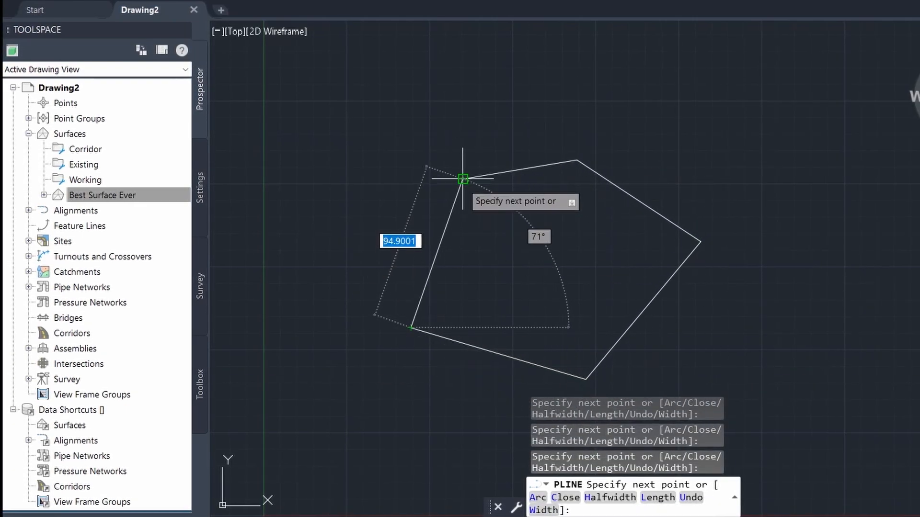
{"action": "left_click", "coordinate": [463, 179]}
{"action": "key", "text": "Escape"}
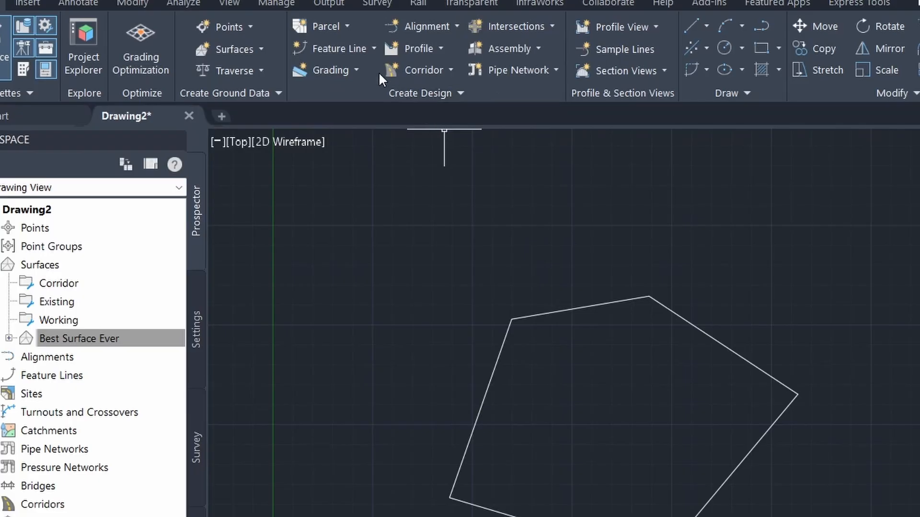
Step: Convert the five-sided polyline to a feature line with the ANZ_Grading style on layer C-FEATURELINES, erasing the original entity
{"action": "left_click", "coordinate": [362, 51]}
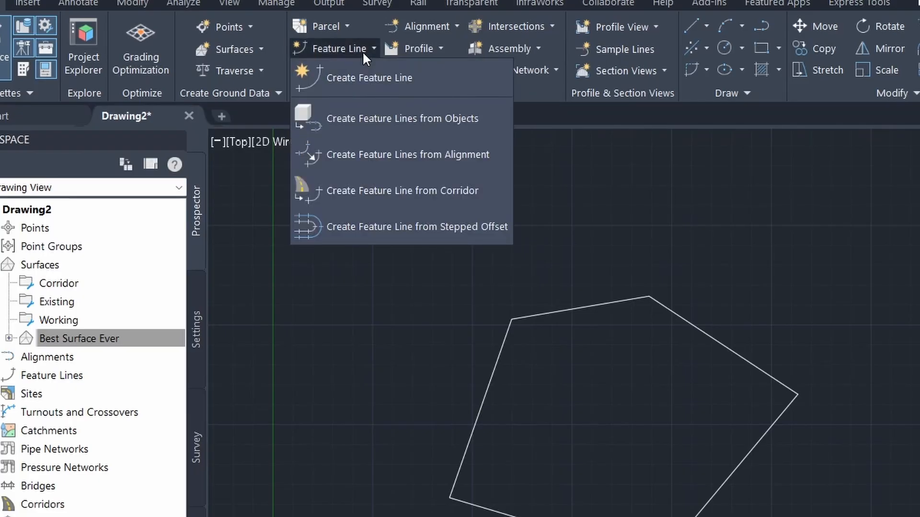
{"action": "left_click", "coordinate": [490, 118]}
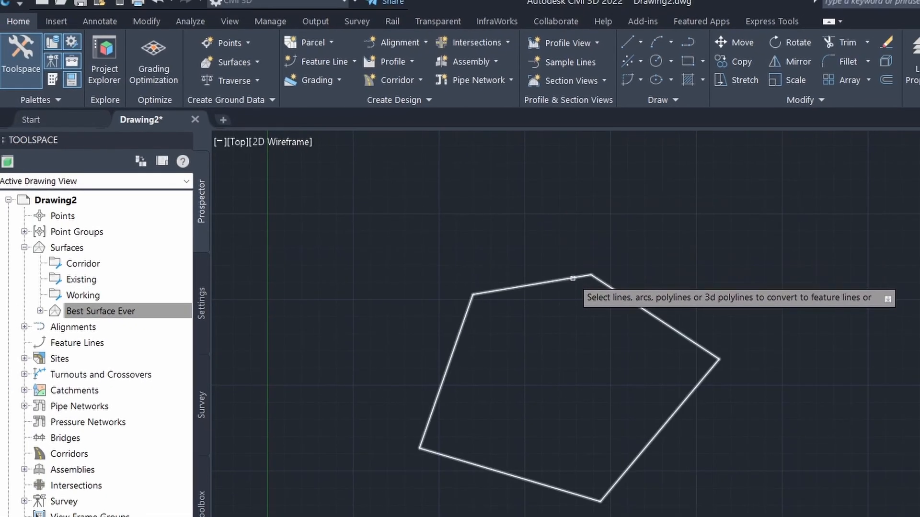
{"action": "left_click", "coordinate": [573, 278]}
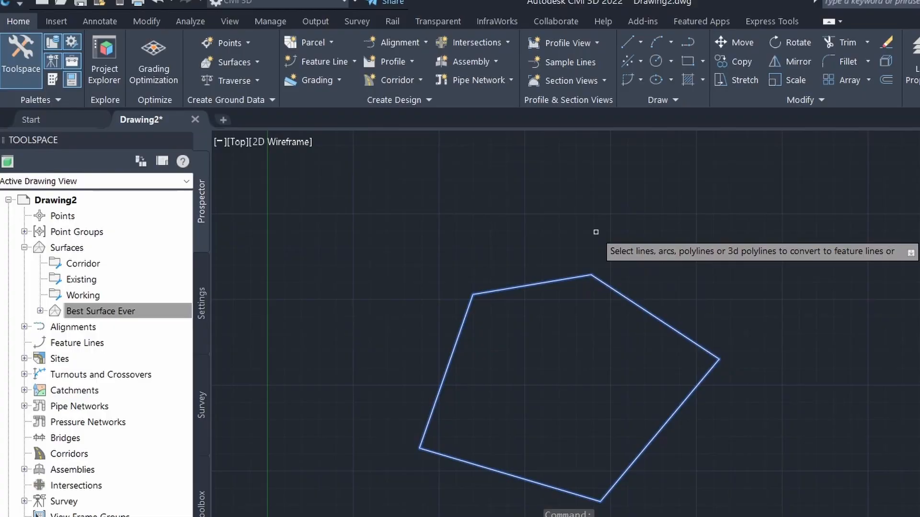
{"action": "key", "text": "Return"}
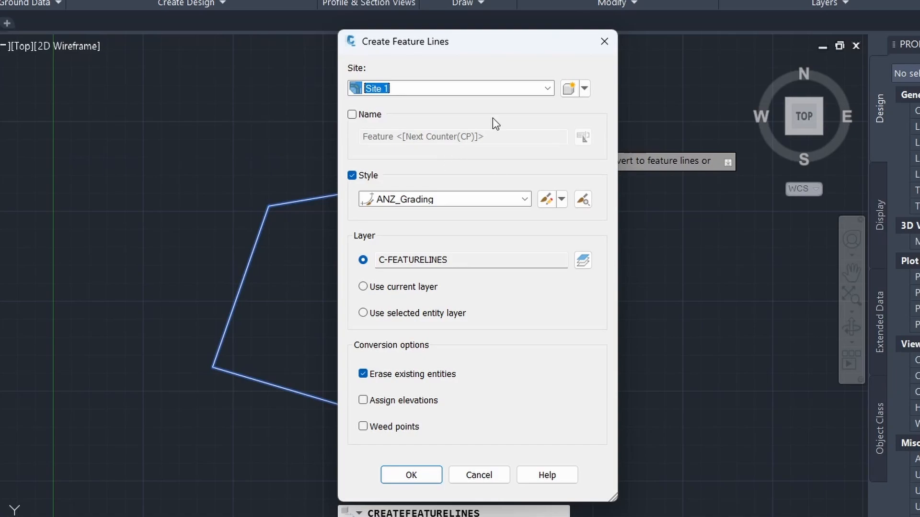
{"action": "left_click", "coordinate": [495, 90]}
{"action": "left_click", "coordinate": [407, 120]}
{"action": "left_click", "coordinate": [433, 476]}
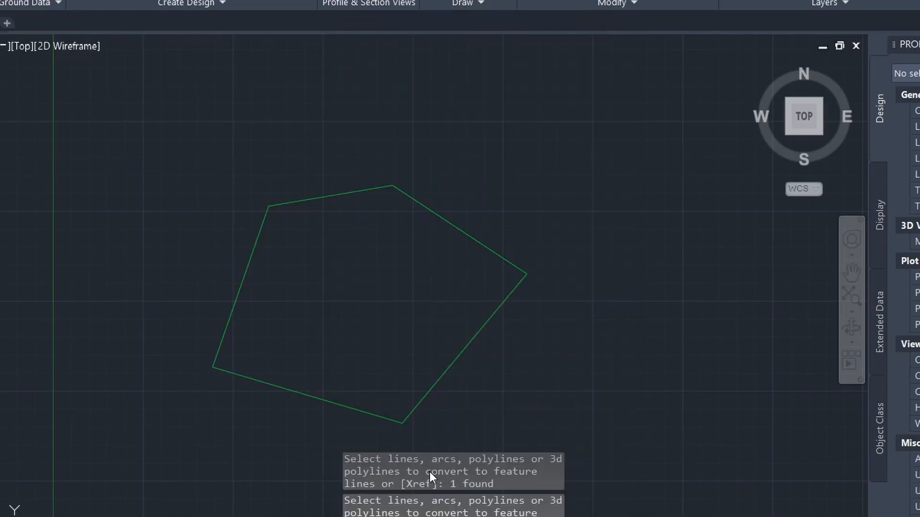
Step: Add the feature line to Best Surface Ever as a Standard breakline described as "First breakline", with a 0.010 m mid-ordinate distance
{"action": "left_click", "coordinate": [472, 436]}
{"action": "left_click", "coordinate": [446, 384]}
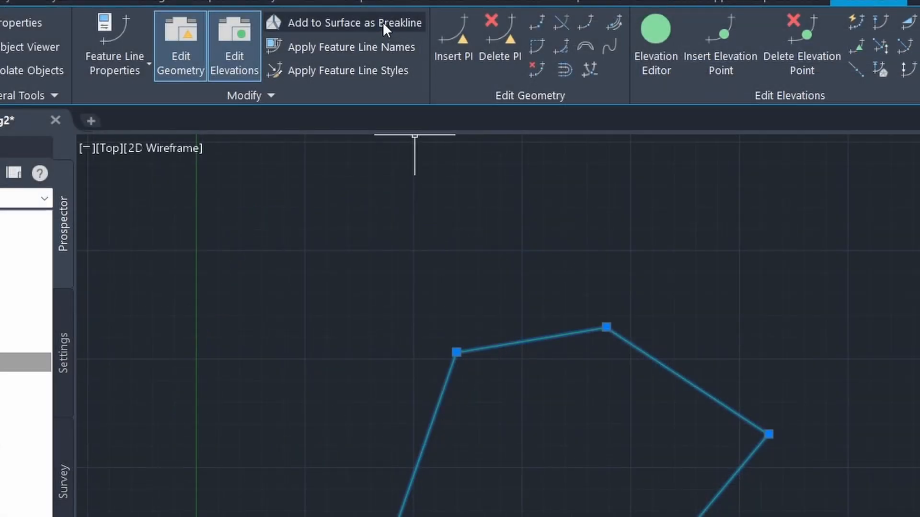
{"action": "left_click", "coordinate": [382, 21]}
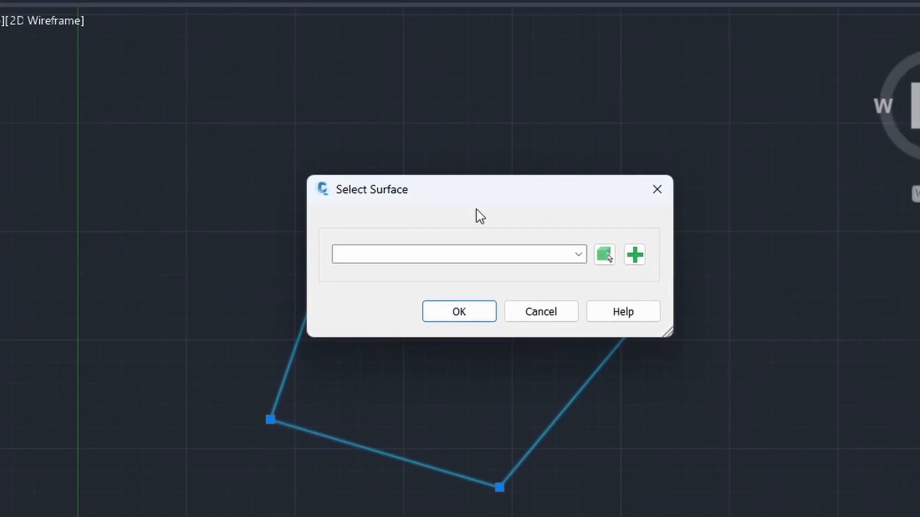
{"action": "left_click", "coordinate": [472, 261]}
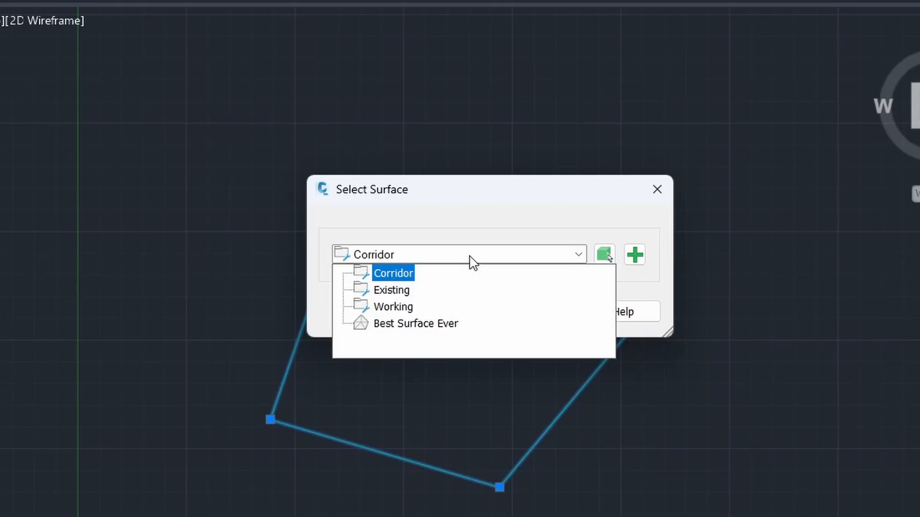
{"action": "left_click", "coordinate": [436, 330]}
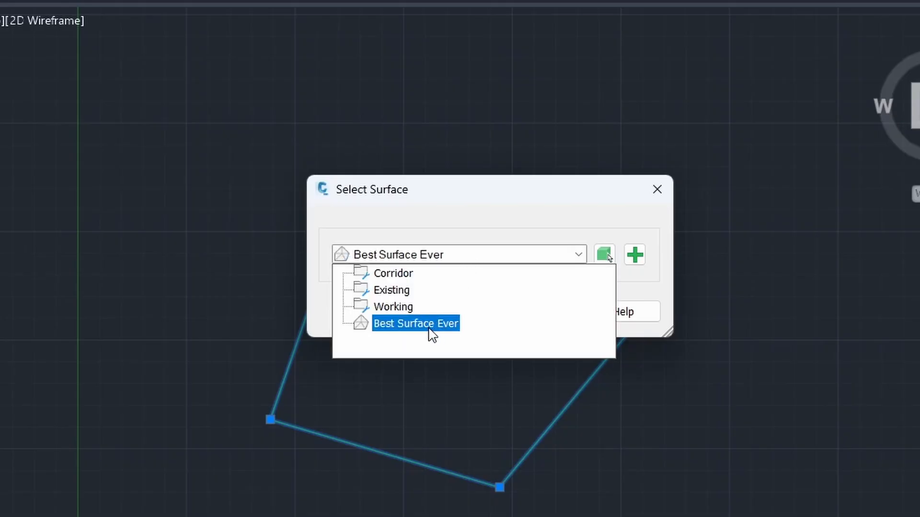
{"action": "left_click", "coordinate": [428, 330]}
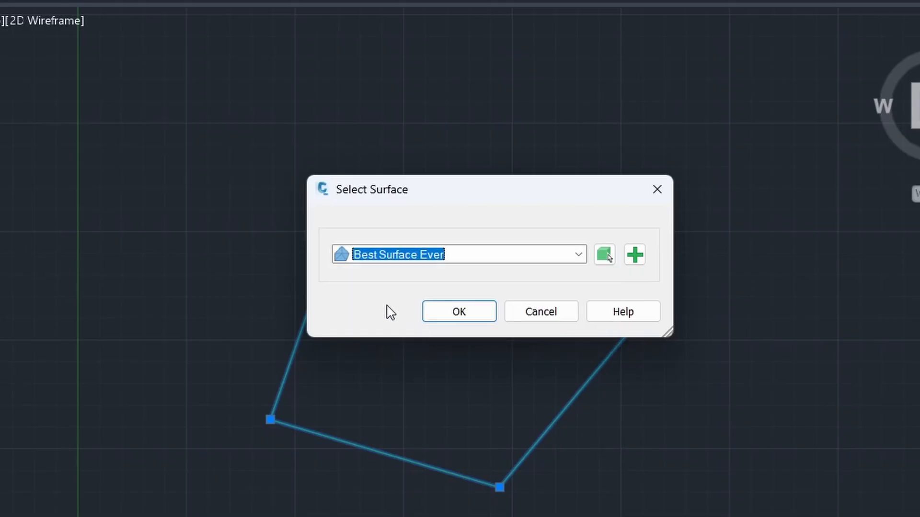
{"action": "left_click", "coordinate": [440, 317]}
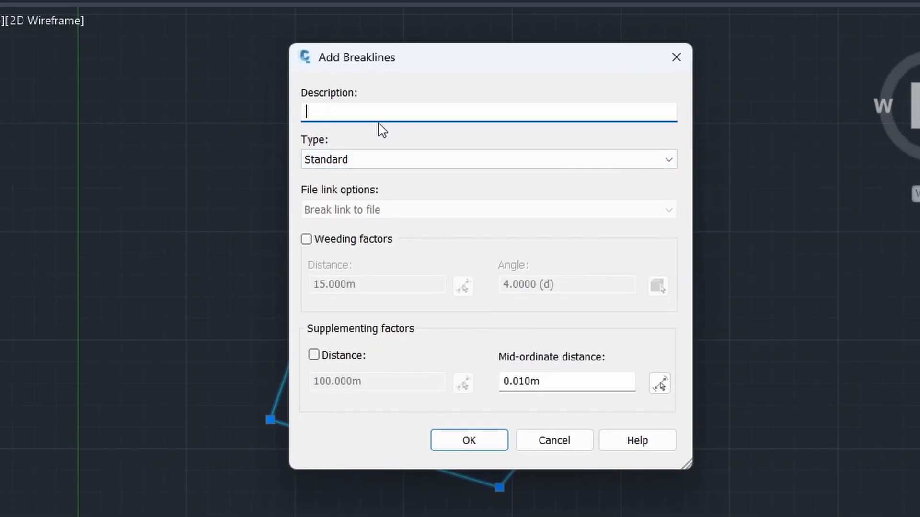
{"action": "type", "text": "First breakline"}
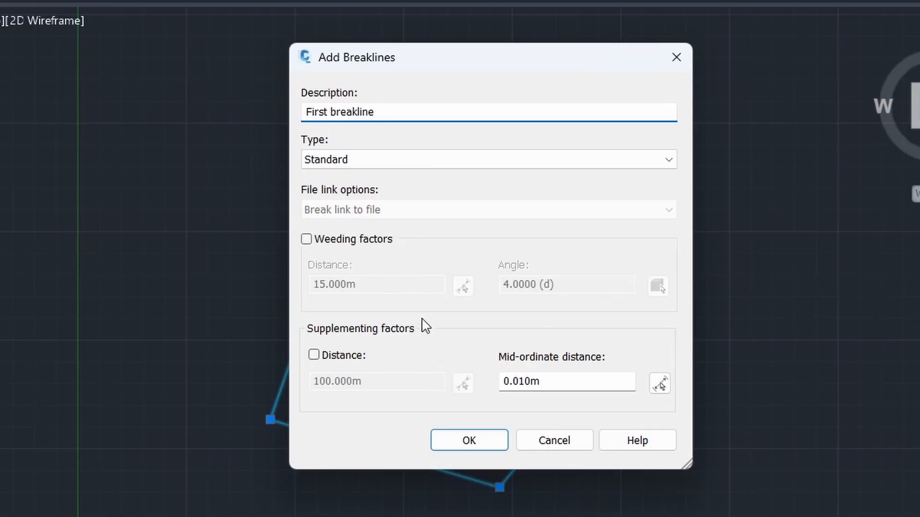
{"action": "left_click", "coordinate": [469, 442]}
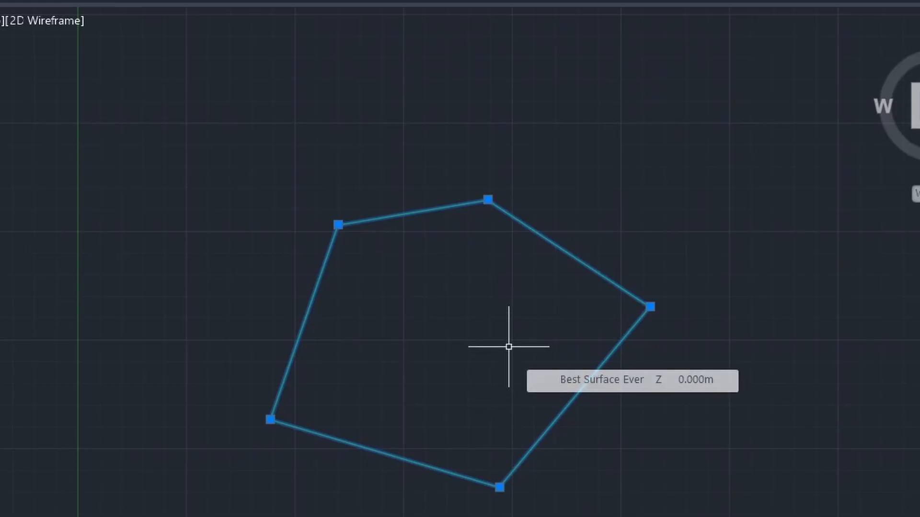
{"action": "key", "text": "Escape"}
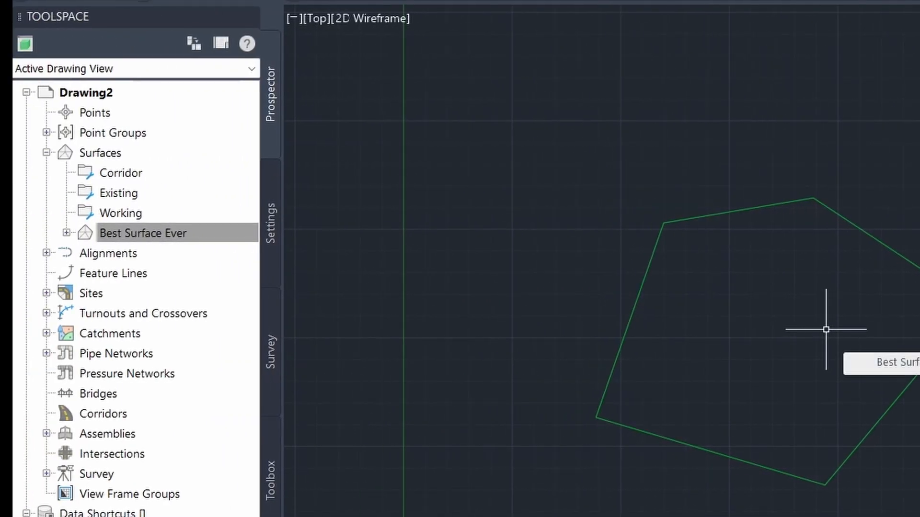
Step: Set the surface style of Best Surface Ever to ANZ_Conts + Triangles (.2m) in its surface properties
{"action": "left_click", "coordinate": [210, 240]}
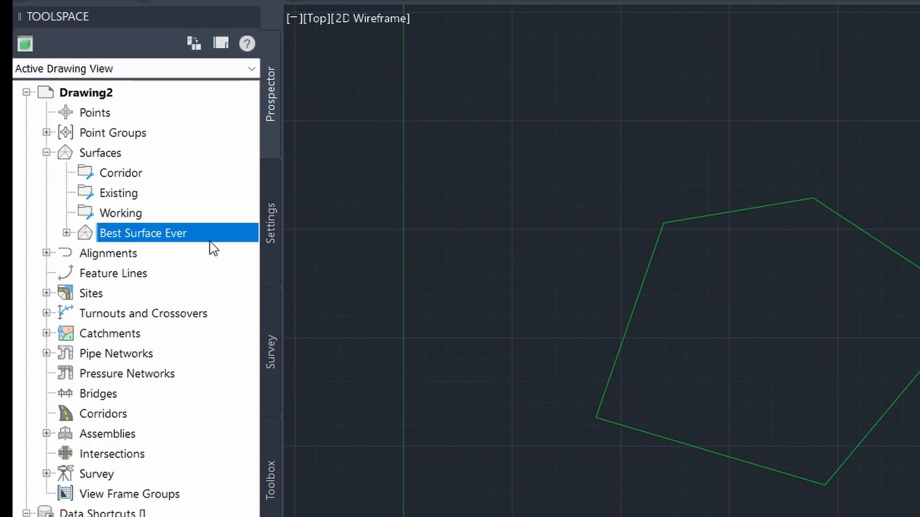
{"action": "right_click", "coordinate": [197, 234]}
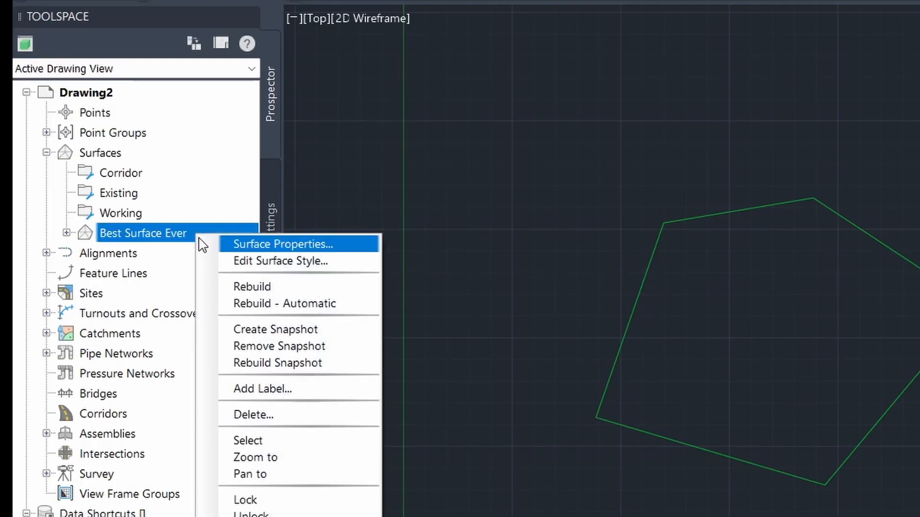
{"action": "left_click", "coordinate": [254, 245]}
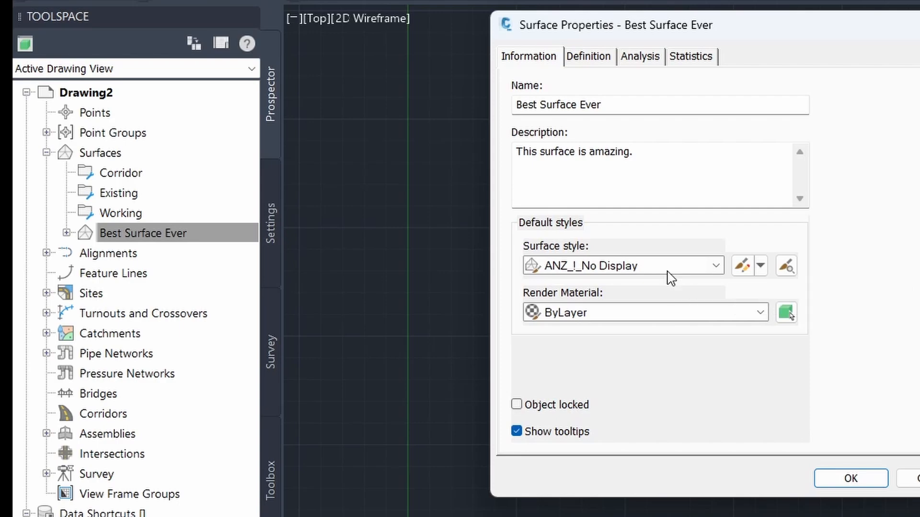
{"action": "left_click", "coordinate": [668, 273]}
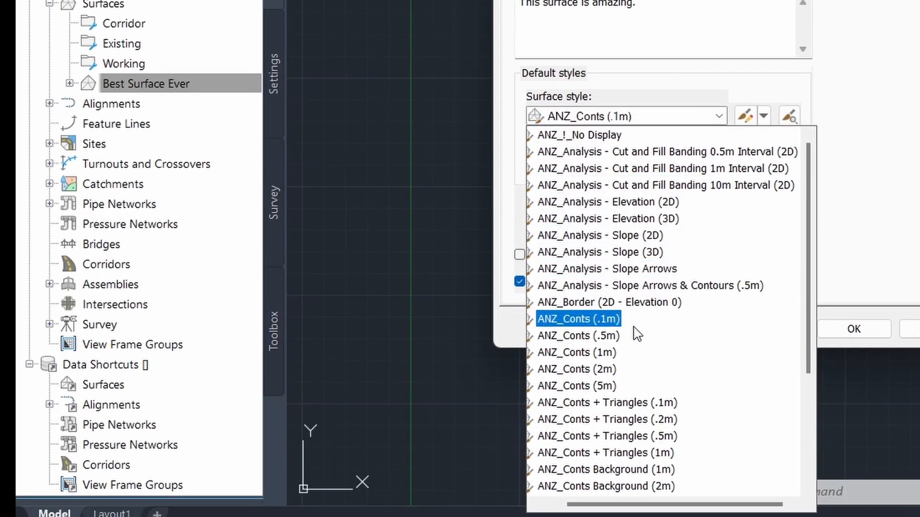
{"action": "left_click", "coordinate": [671, 421]}
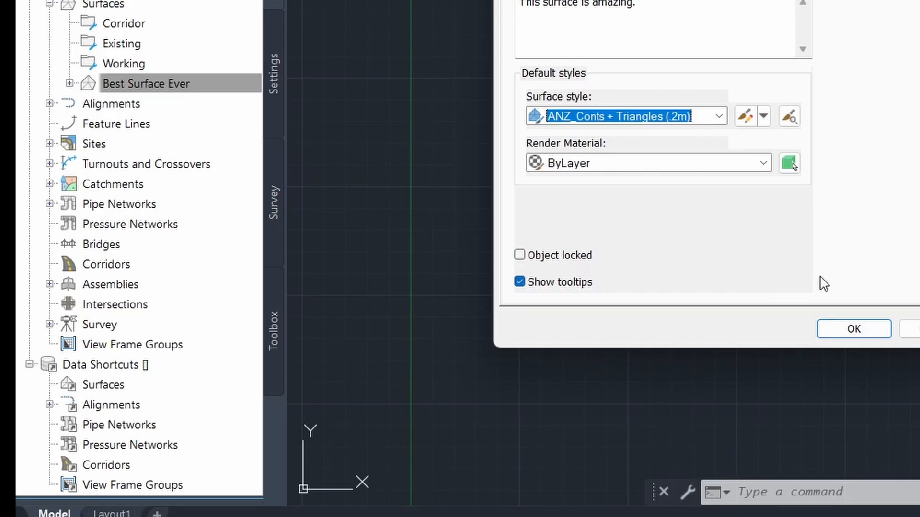
{"action": "left_click", "coordinate": [877, 329]}
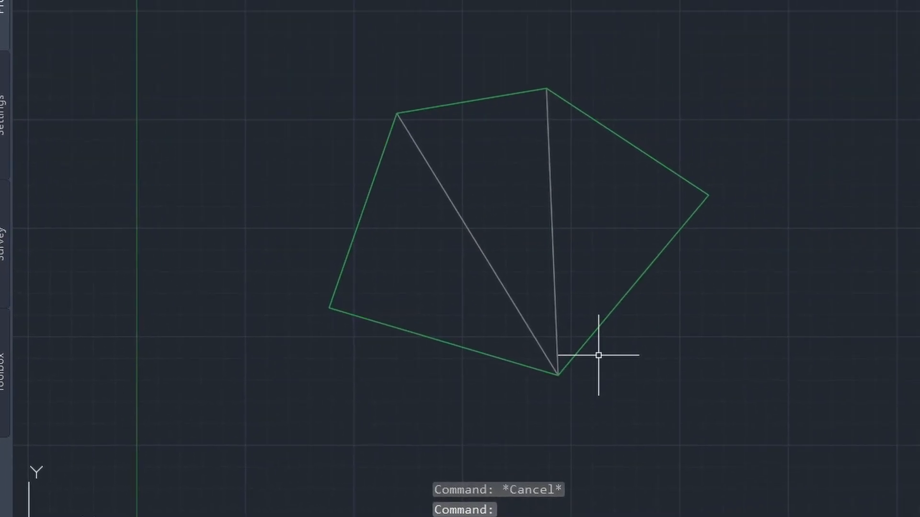
Step: Select the triangulated surface in the drawing and examine it from tilted 3D angles in the Object Viewer
{"action": "left_click", "coordinate": [602, 236]}
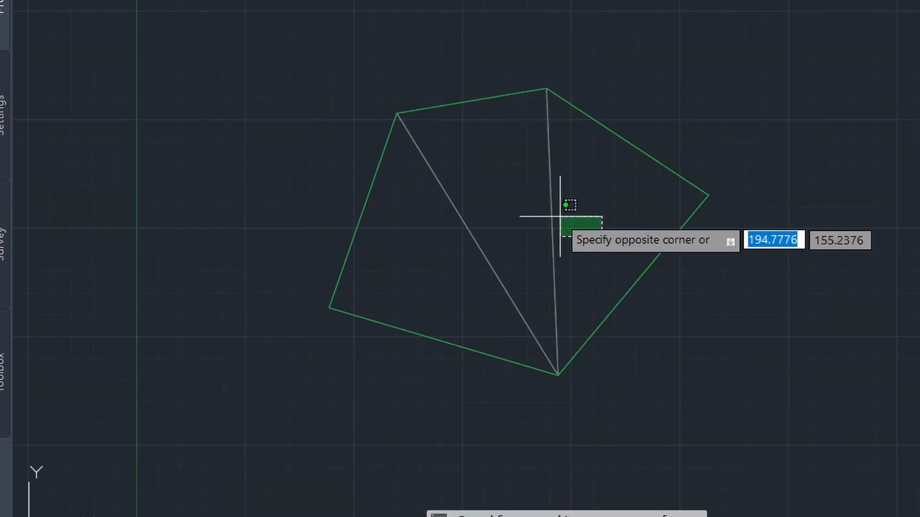
{"action": "left_click", "coordinate": [539, 205]}
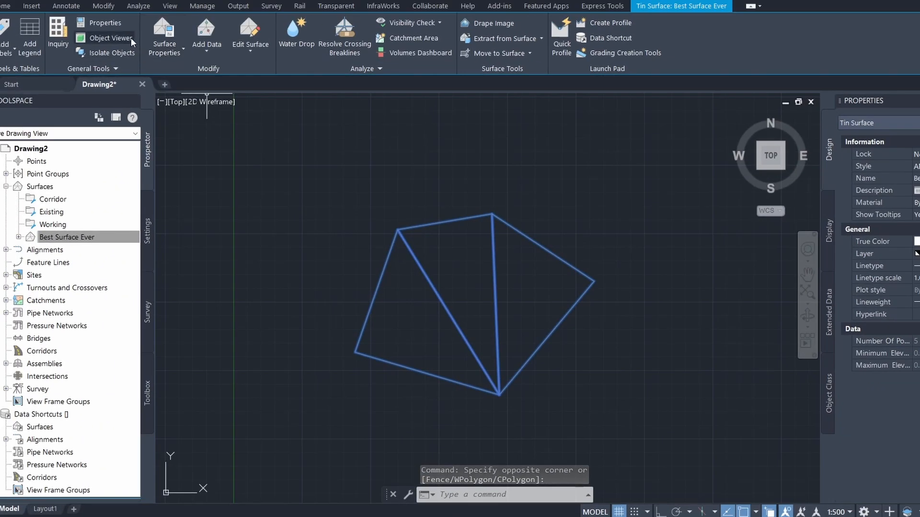
{"action": "left_click", "coordinate": [125, 38]}
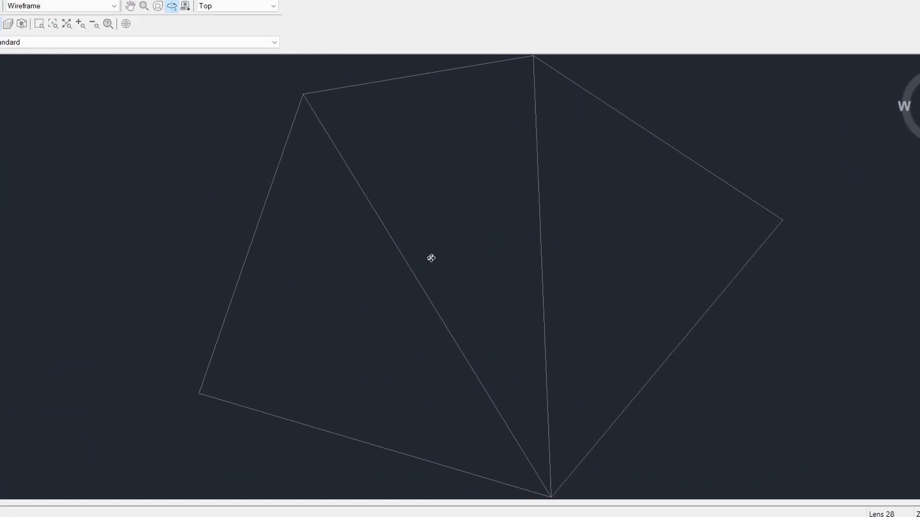
{"action": "scroll", "coordinate": [440, 259], "scroll_direction": "down", "scroll_amount": 3}
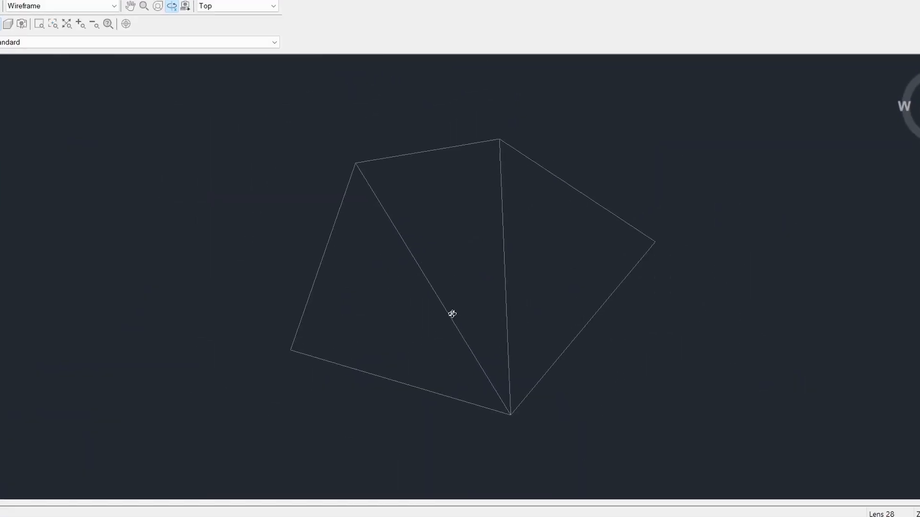
{"action": "left_click_drag", "start_coordinate": [452, 314], "coordinate": [433, 173]}
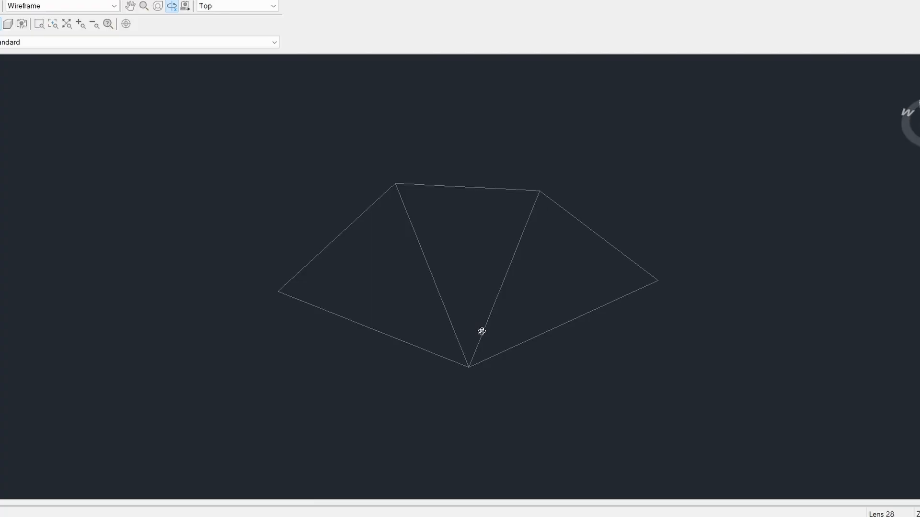
{"action": "left_click_drag", "start_coordinate": [468, 331], "coordinate": [427, 173]}
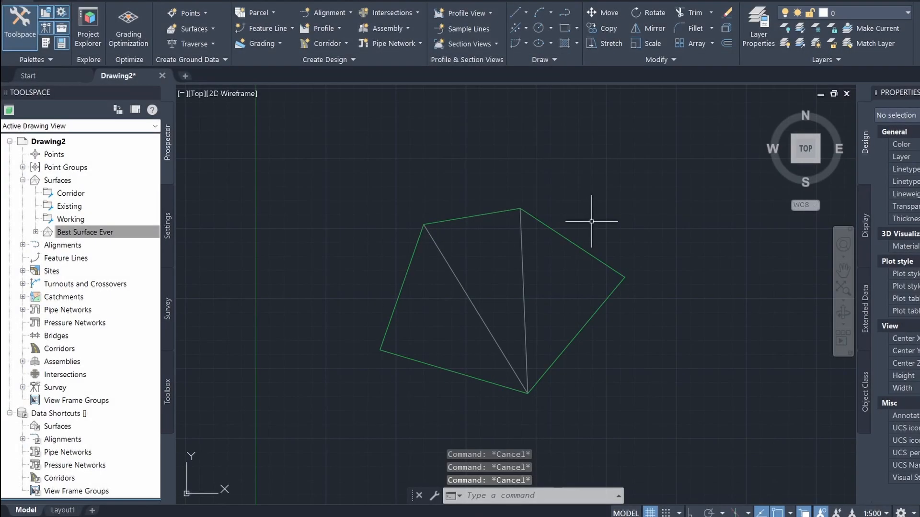
Step: Open the surface's boundary feature line in the Elevation Editor and locate individual stations' vertices in the drawing
{"action": "left_click", "coordinate": [563, 238]}
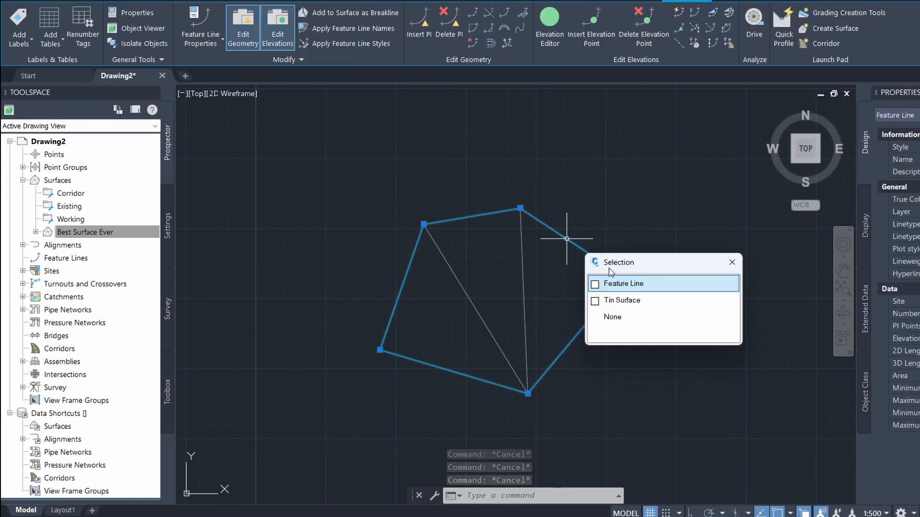
{"action": "left_click", "coordinate": [632, 283]}
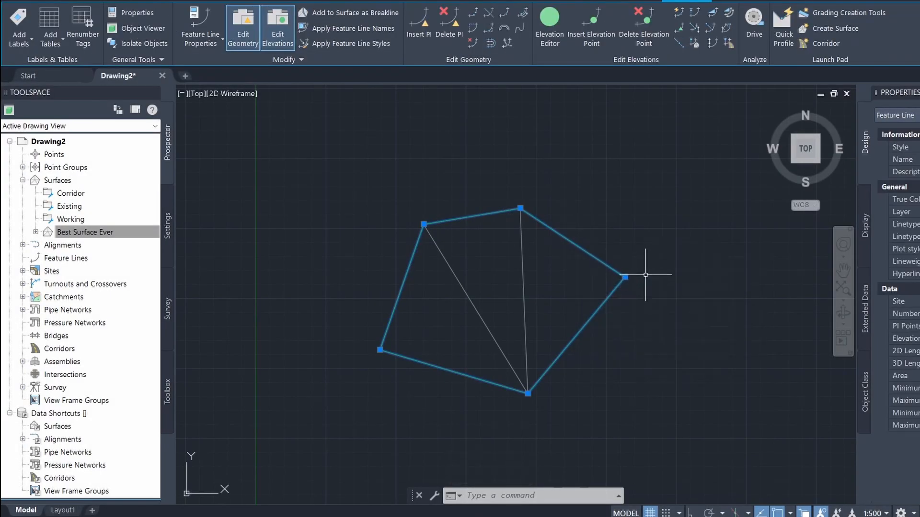
{"action": "left_click", "coordinate": [555, 34]}
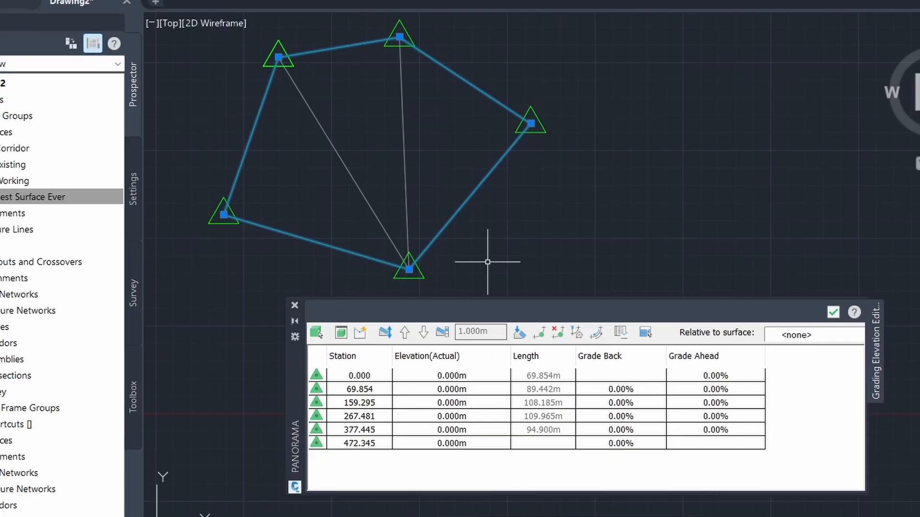
{"action": "left_click", "coordinate": [382, 394]}
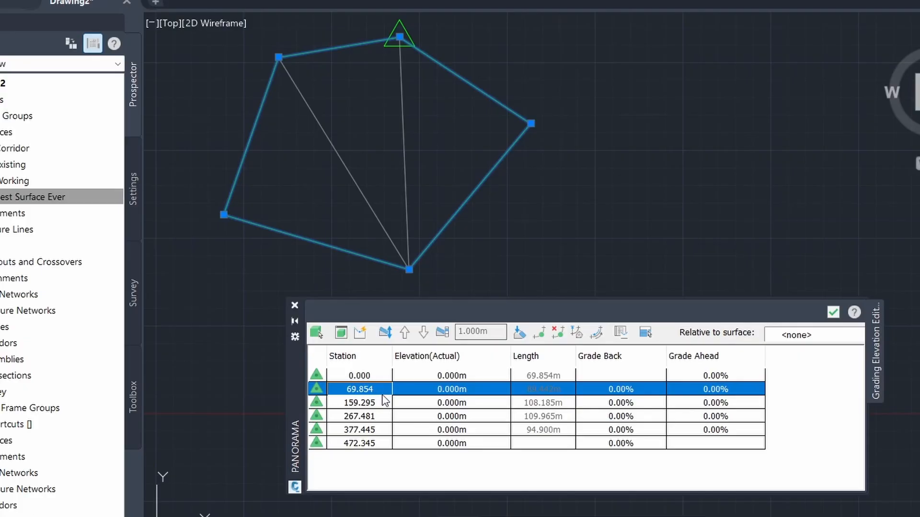
{"action": "left_click", "coordinate": [382, 417]}
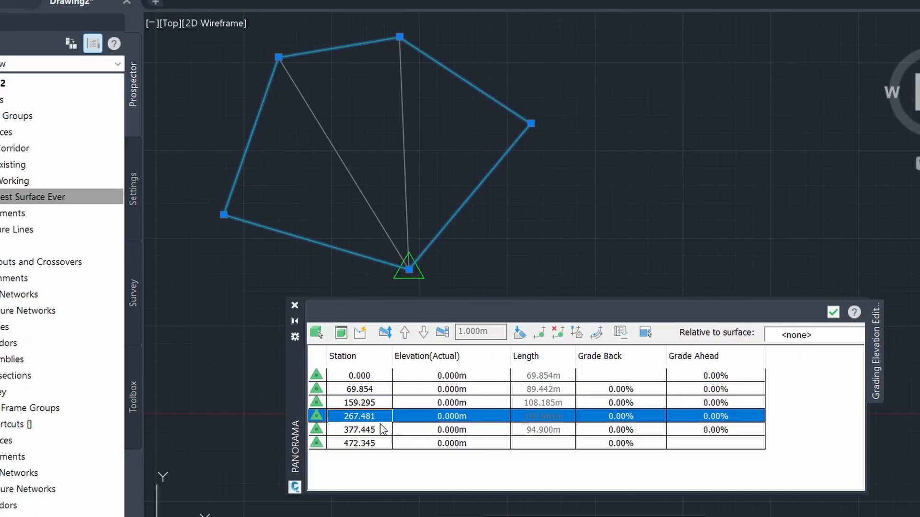
{"action": "left_click", "coordinate": [380, 443]}
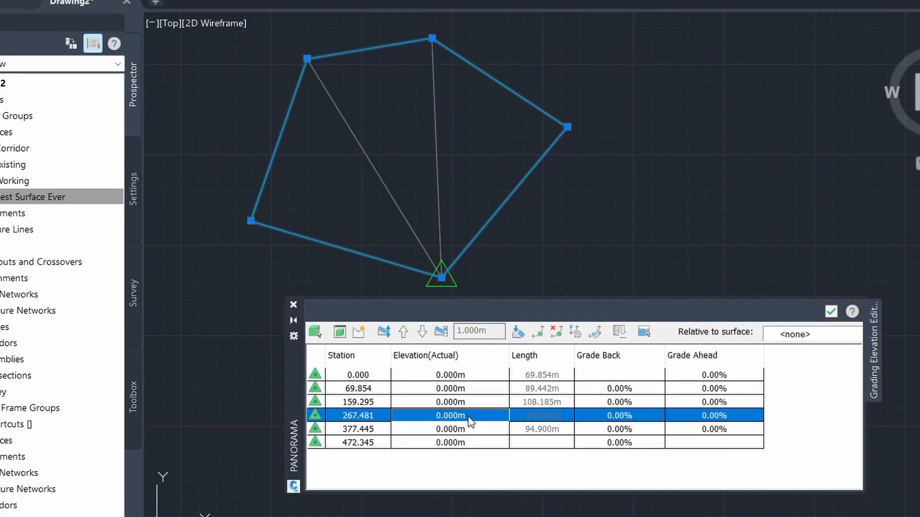
Step: Set the feature line's elevation to 6 m at station 267.481 and 7 m at station 377.445
{"action": "left_click", "coordinate": [470, 415]}
{"action": "type", "text": "6"}
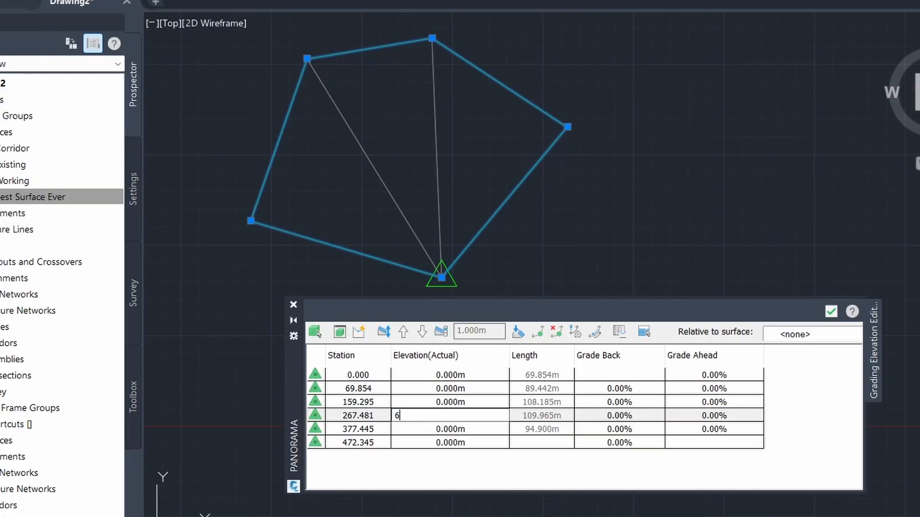
{"action": "key", "text": "Return"}
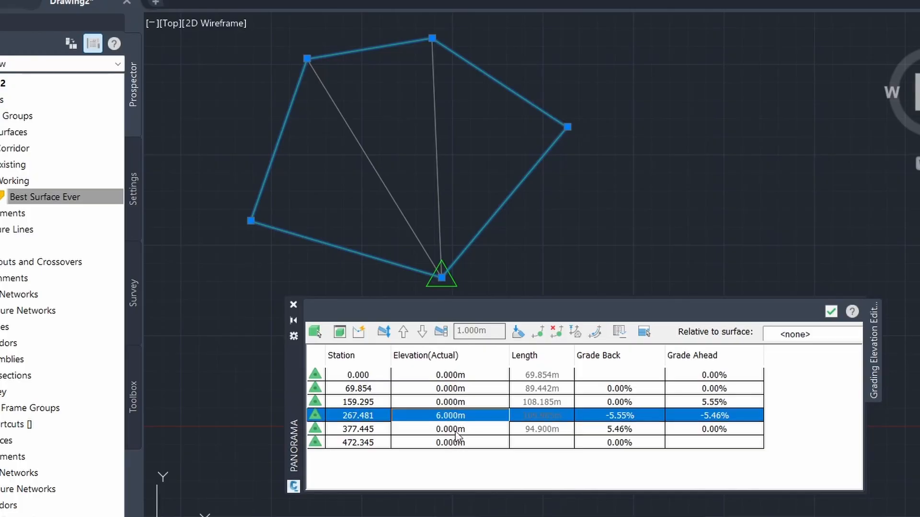
{"action": "left_click", "coordinate": [458, 430]}
{"action": "type", "text": "7"}
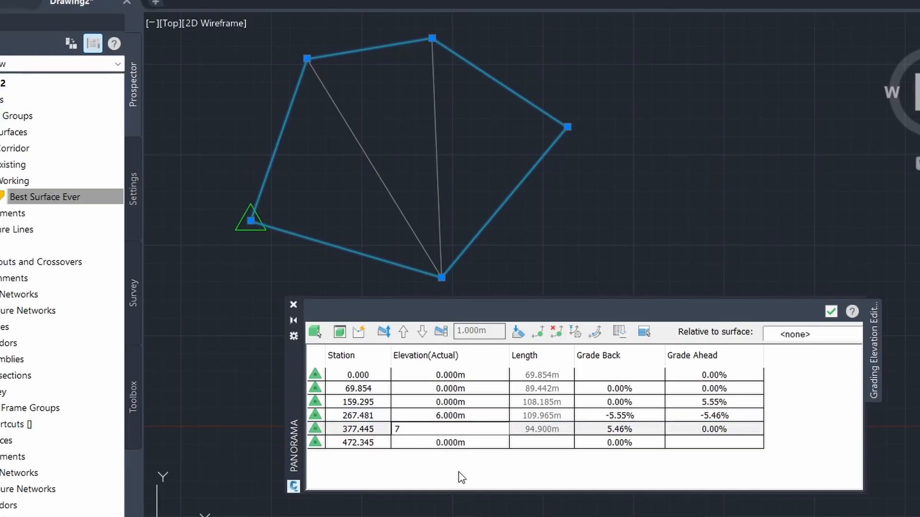
{"action": "key", "text": "Return"}
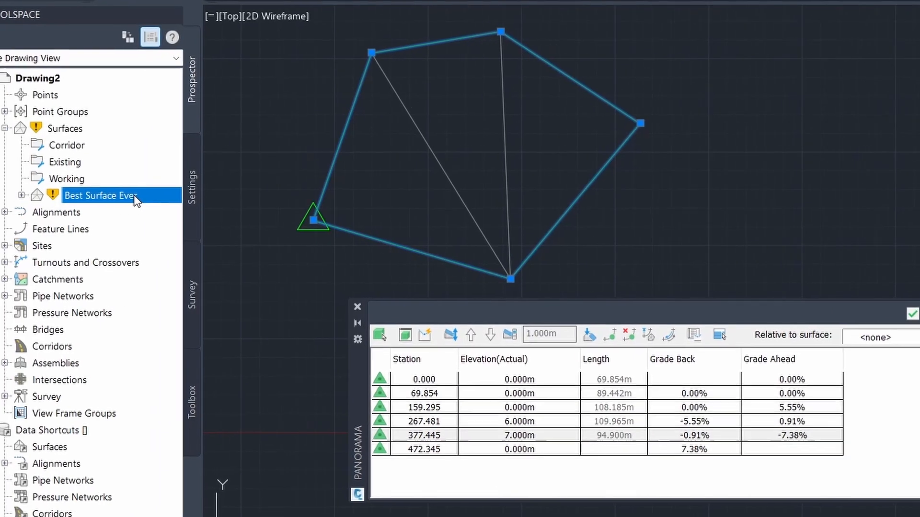
Step: Rebuild Best Surface Ever with the edited elevations and enable Rebuild - Automatic for it
{"action": "right_click", "coordinate": [96, 199]}
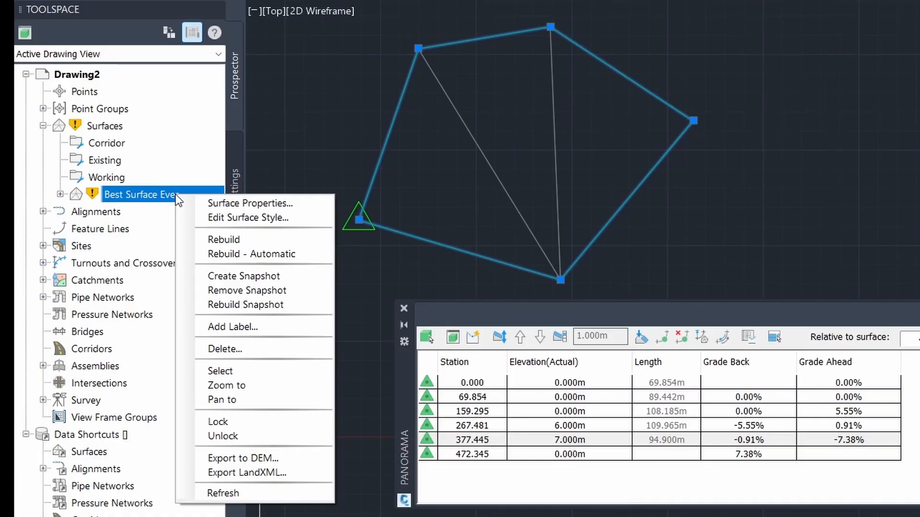
{"action": "left_click", "coordinate": [278, 243]}
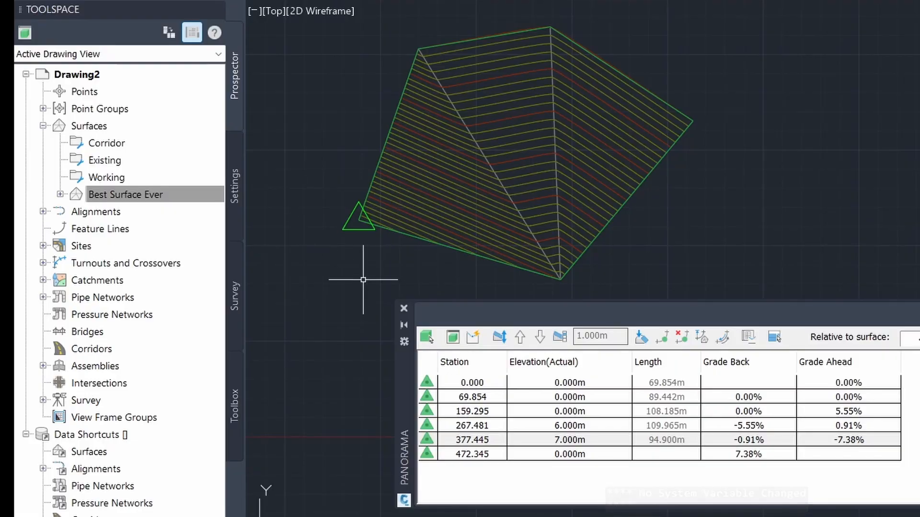
{"action": "left_click", "coordinate": [175, 194]}
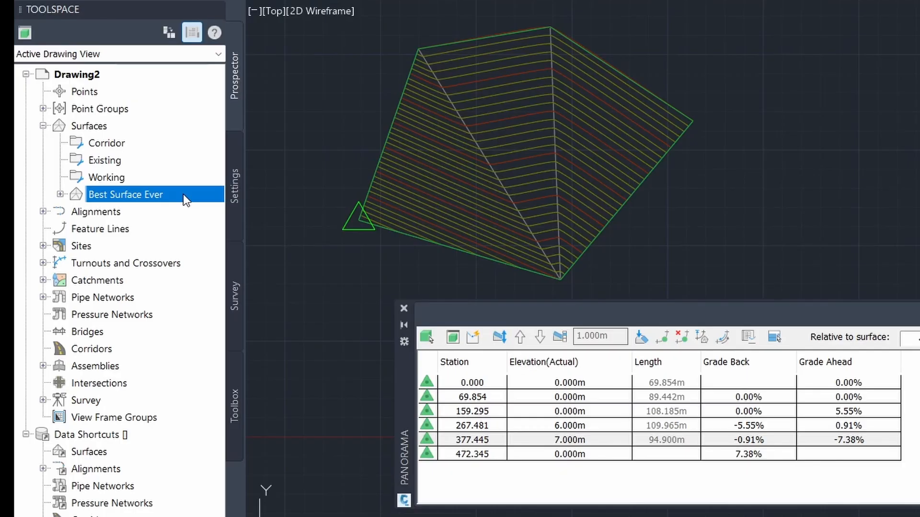
{"action": "right_click", "coordinate": [183, 194]}
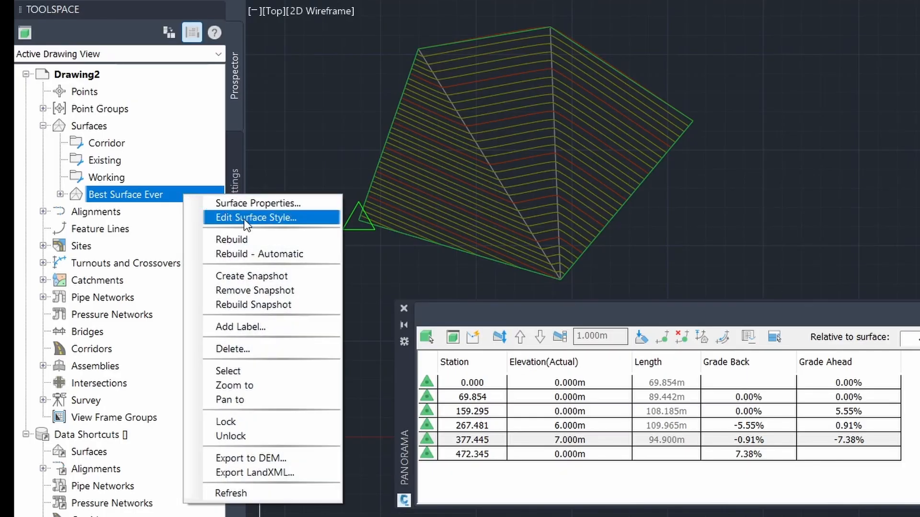
{"action": "left_click", "coordinate": [312, 254]}
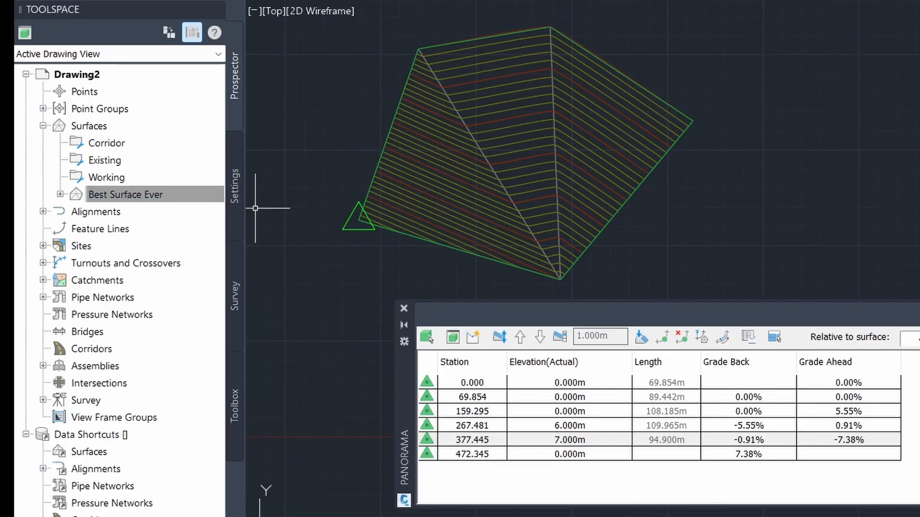
{"action": "left_click", "coordinate": [205, 194]}
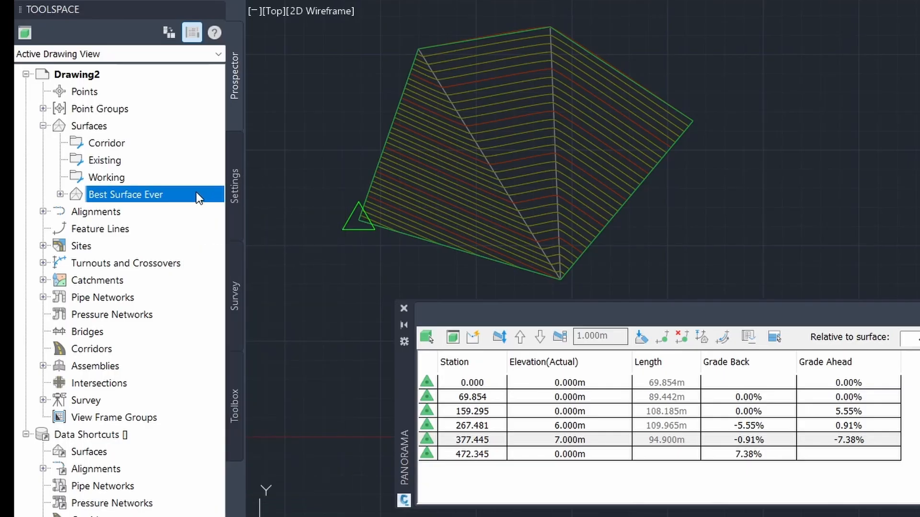
{"action": "right_click", "coordinate": [196, 193]}
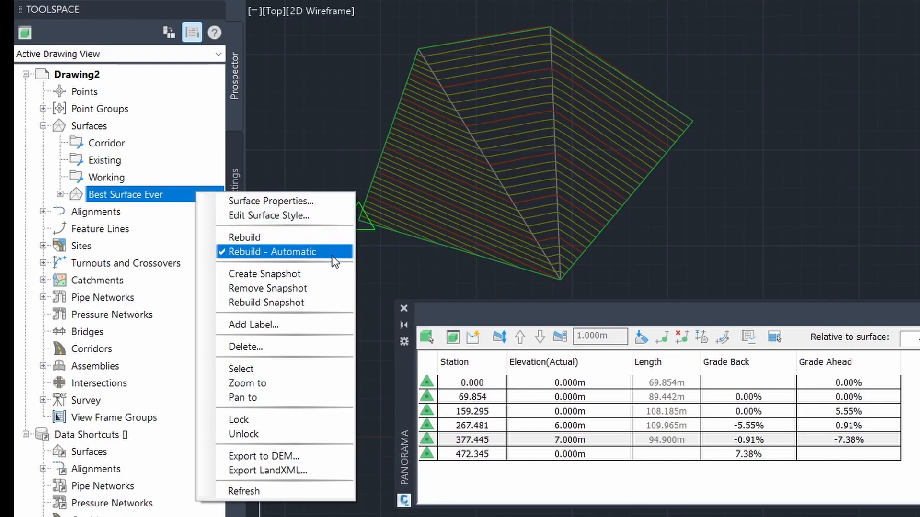
{"action": "left_click", "coordinate": [394, 267]}
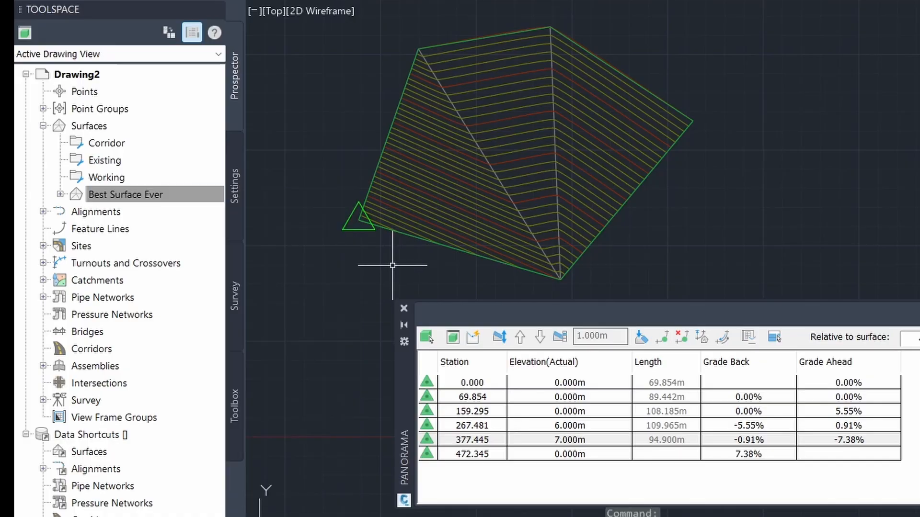
Step: Examine the contoured surface from several 3D angles in the Object Viewer and close the feature line's Elevation Editor
{"action": "left_click", "coordinate": [426, 223]}
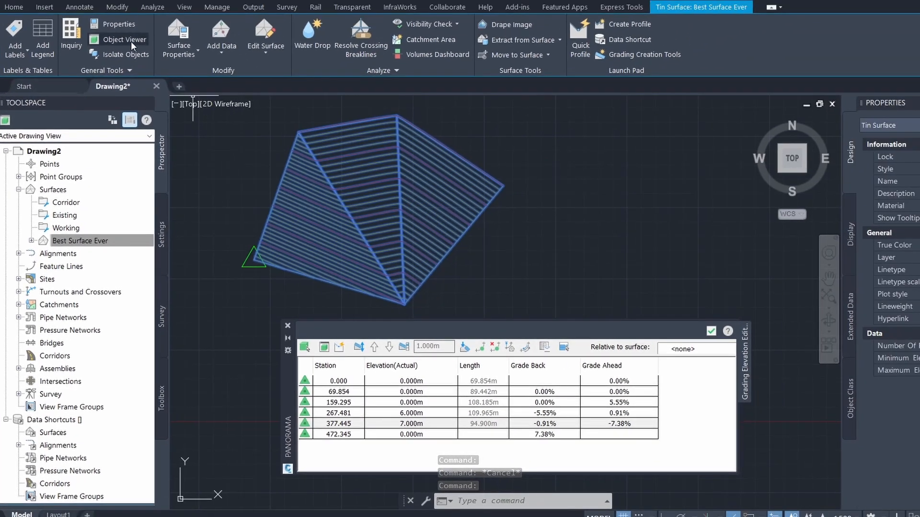
{"action": "left_click", "coordinate": [131, 41]}
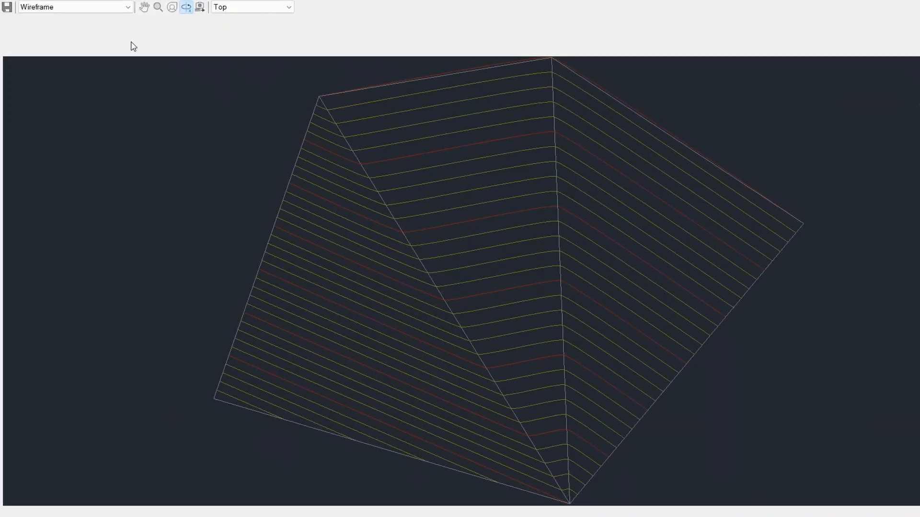
{"action": "scroll", "coordinate": [459, 242], "scroll_direction": "down", "scroll_amount": 2}
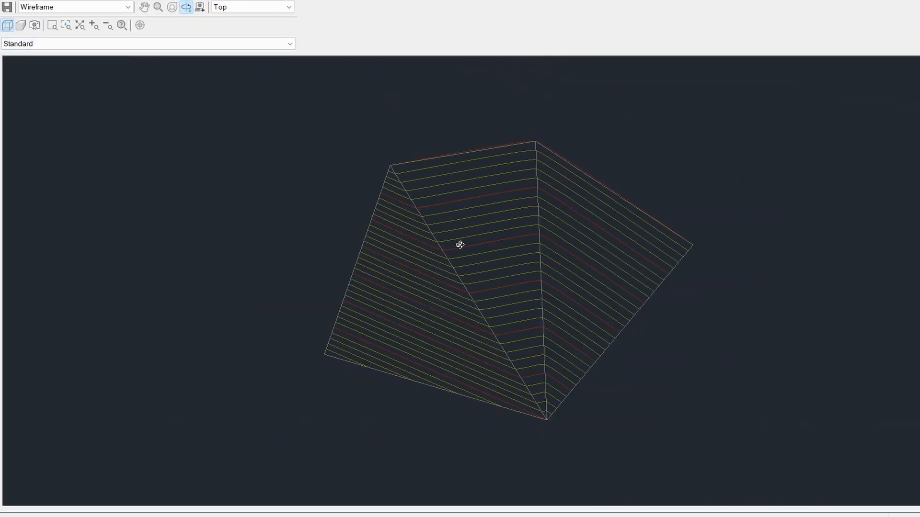
{"action": "left_click_drag", "start_coordinate": [493, 321], "coordinate": [464, 129]}
{"action": "mouse_move", "coordinate": [548, 246]}
{"action": "left_mouse_down"}
{"action": "mouse_move", "coordinate": [510, 256]}
{"action": "mouse_move", "coordinate": [487, 273]}
{"action": "mouse_move", "coordinate": [481, 294]}
{"action": "left_mouse_up"}
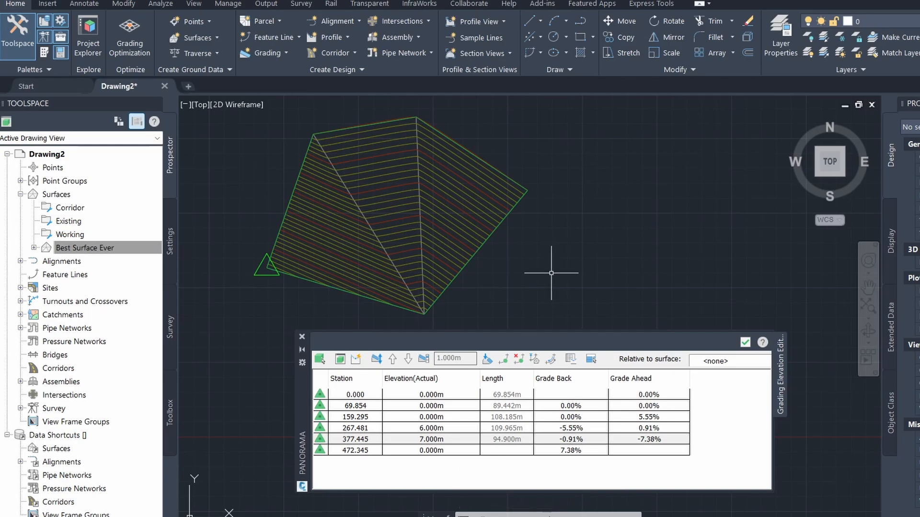
{"action": "left_click", "coordinate": [301, 337]}
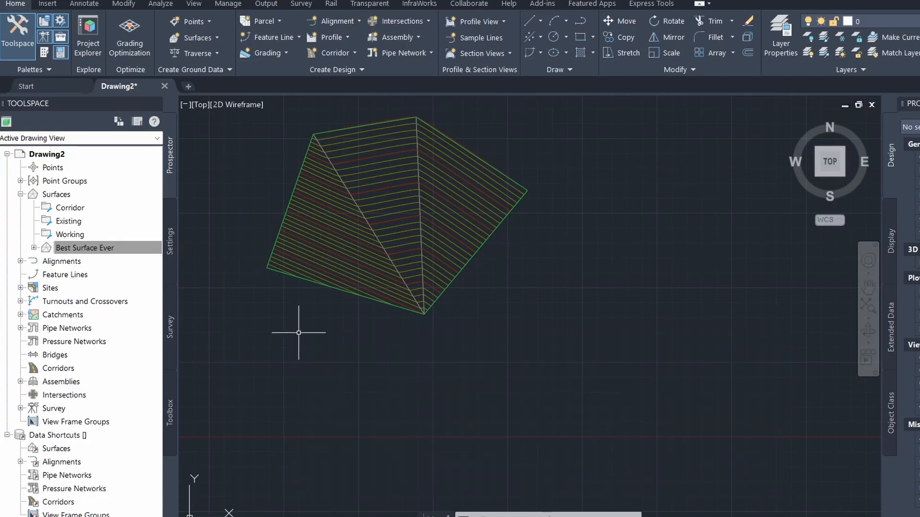
Step: Add spot elevation labels to Best Surface Ever just inside its southwest, east and south corners
{"action": "mouse_move", "coordinate": [353, 224]}
{"action": "middle_mouse_down"}
{"action": "mouse_move", "coordinate": [468, 286]}
{"action": "mouse_move", "coordinate": [526, 286]}
{"action": "mouse_move", "coordinate": [519, 303]}
{"action": "middle_mouse_up"}
{"action": "scroll", "coordinate": [525, 287], "scroll_direction": "up", "scroll_amount": 2}
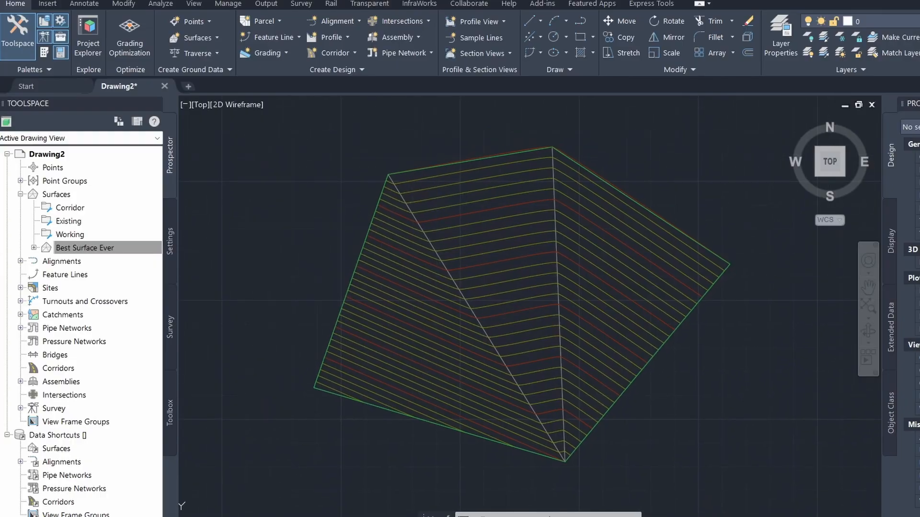
{"action": "left_click", "coordinate": [516, 311]}
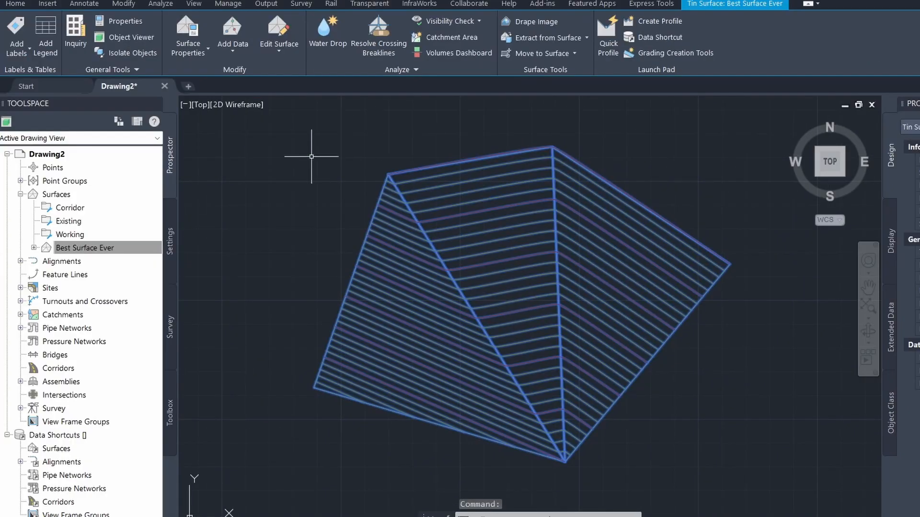
{"action": "left_click", "coordinate": [20, 52]}
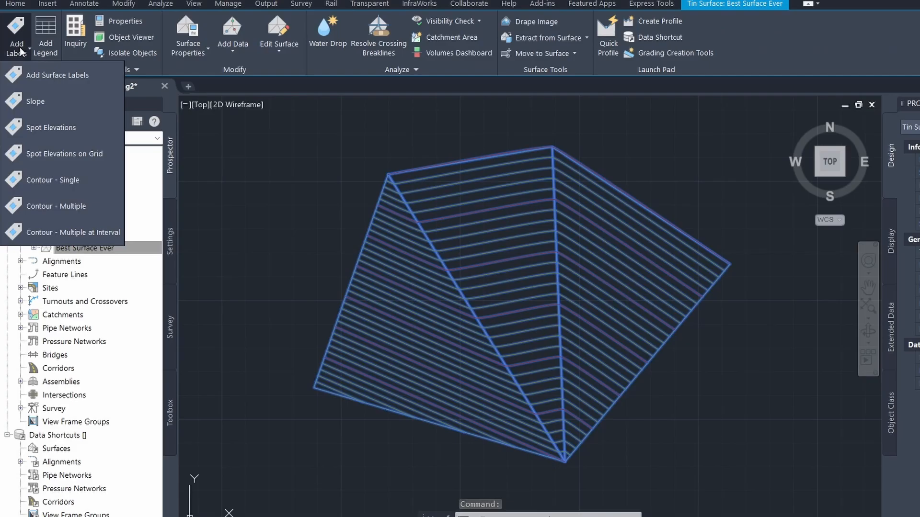
{"action": "left_click", "coordinate": [42, 133]}
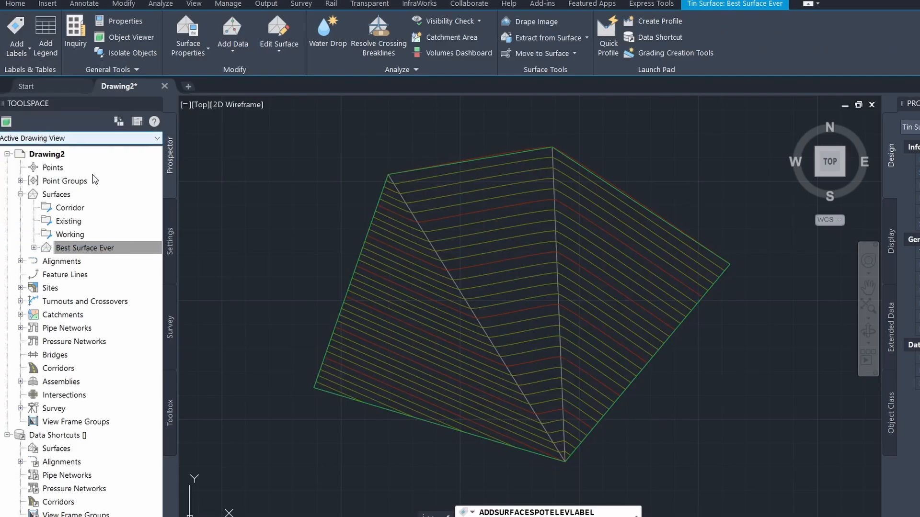
{"action": "left_click", "coordinate": [328, 379]}
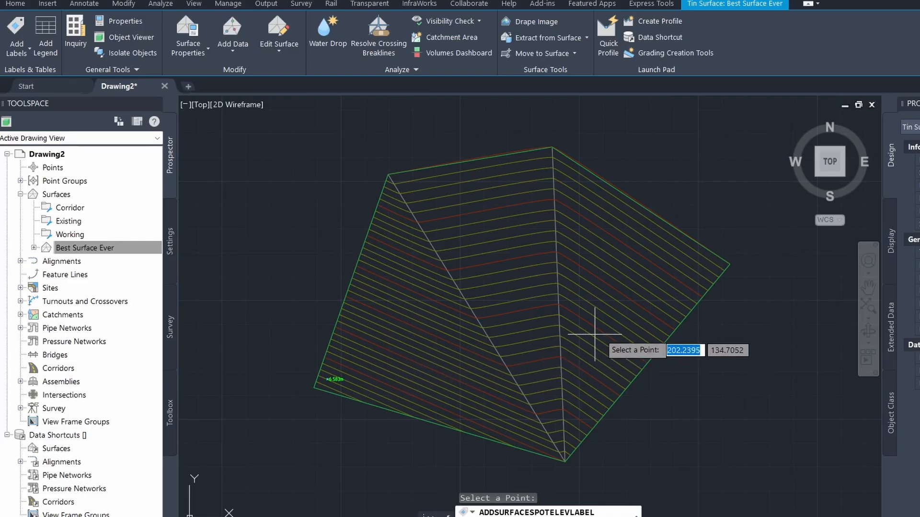
{"action": "left_click", "coordinate": [713, 268]}
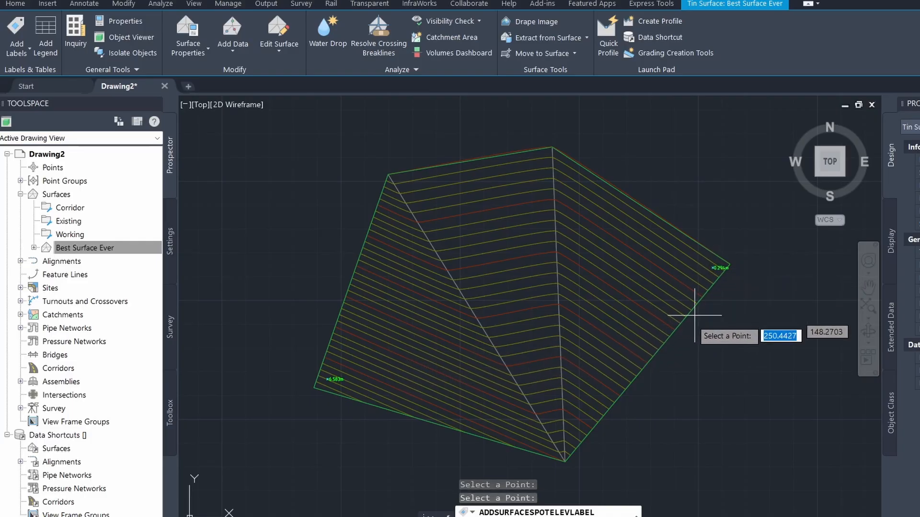
{"action": "left_click", "coordinate": [544, 448]}
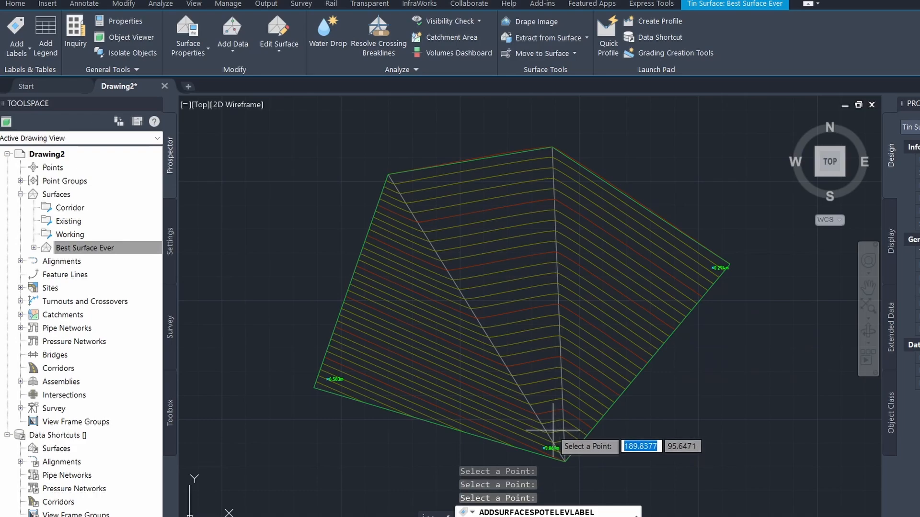
{"action": "key", "text": "Escape"}
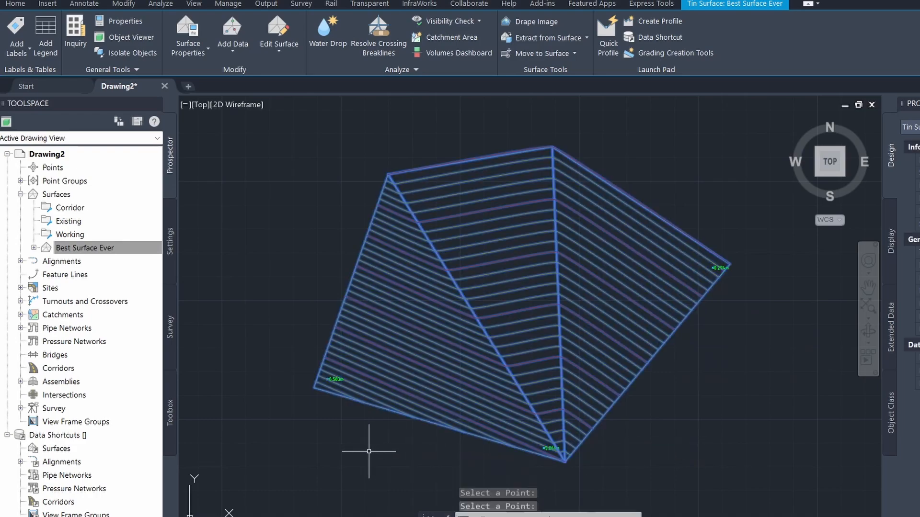
{"action": "key", "text": "Escape"}
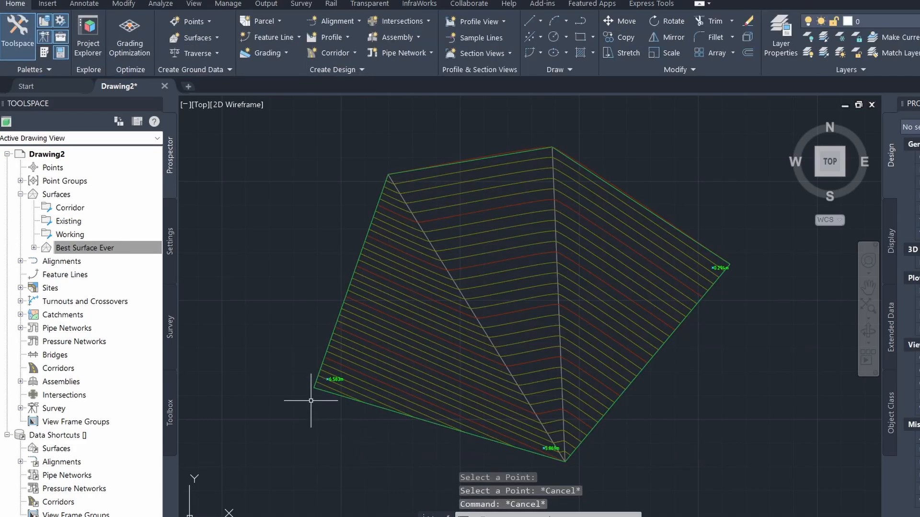
Step: Examine the spot elevation labels at the surface's southwest, south and east corners
{"action": "scroll", "coordinate": [311, 400], "scroll_direction": "up", "scroll_amount": 5}
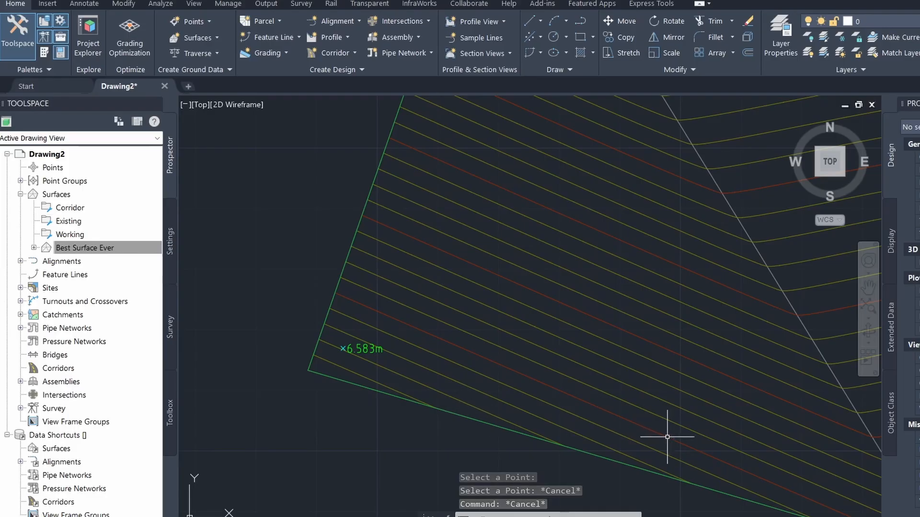
{"action": "mouse_move", "coordinate": [768, 456]}
{"action": "middle_mouse_down"}
{"action": "mouse_move", "coordinate": [605, 387]}
{"action": "mouse_move", "coordinate": [557, 392]}
{"action": "middle_mouse_up"}
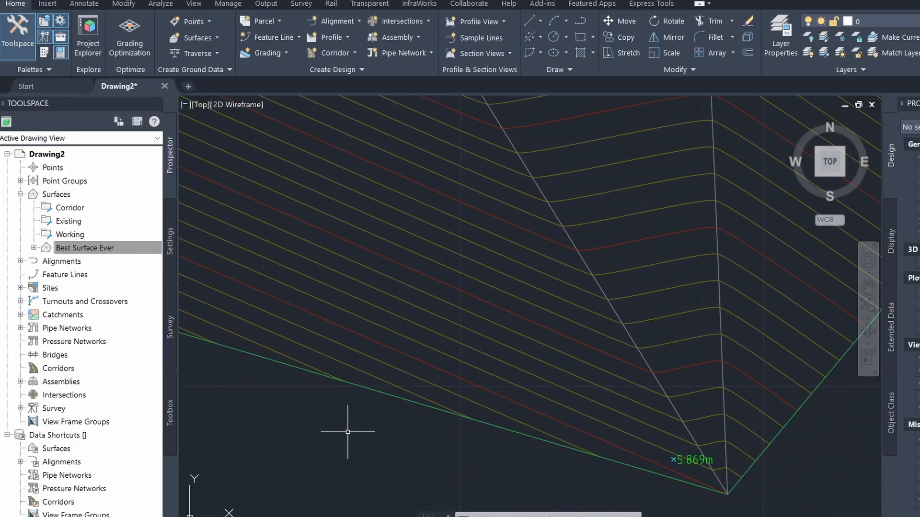
{"action": "scroll", "coordinate": [347, 431], "scroll_direction": "down", "scroll_amount": 2}
{"action": "mouse_move", "coordinate": [716, 310]}
{"action": "middle_mouse_down"}
{"action": "mouse_move", "coordinate": [672, 339]}
{"action": "mouse_move", "coordinate": [482, 392]}
{"action": "middle_mouse_up"}
{"action": "scroll", "coordinate": [598, 235], "scroll_direction": "up", "scroll_amount": 3}
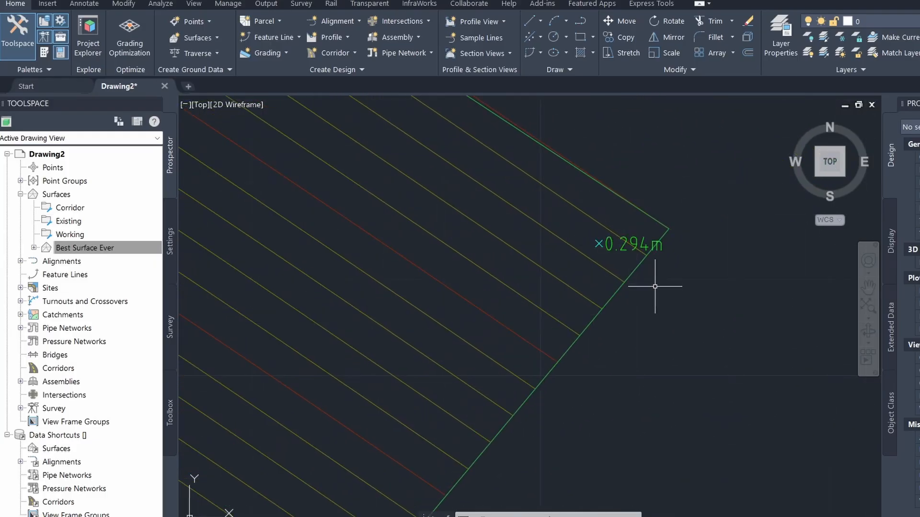
{"action": "scroll", "coordinate": [654, 286], "scroll_direction": "down", "scroll_amount": 5}
{"action": "scroll", "coordinate": [577, 325], "scroll_direction": "up", "scroll_amount": 1}
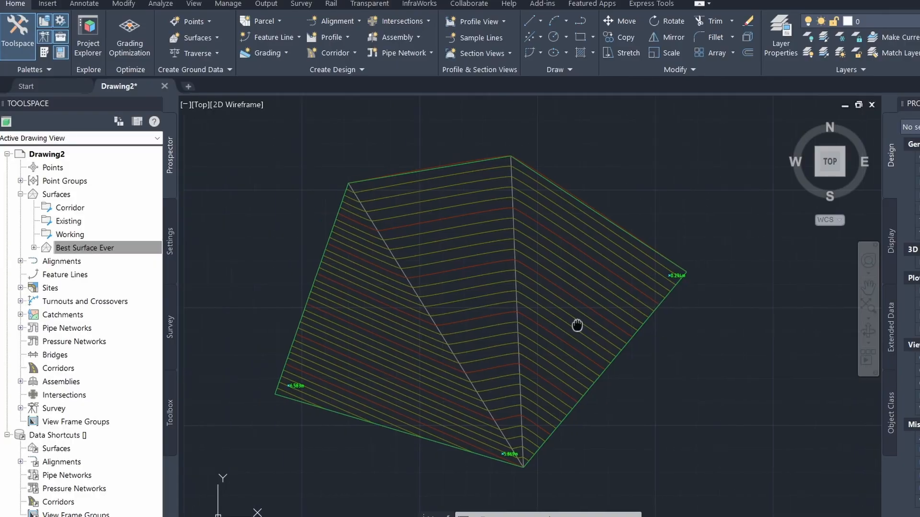
{"action": "middle_click_drag", "start_coordinate": [577, 324], "coordinate": [609, 328]}
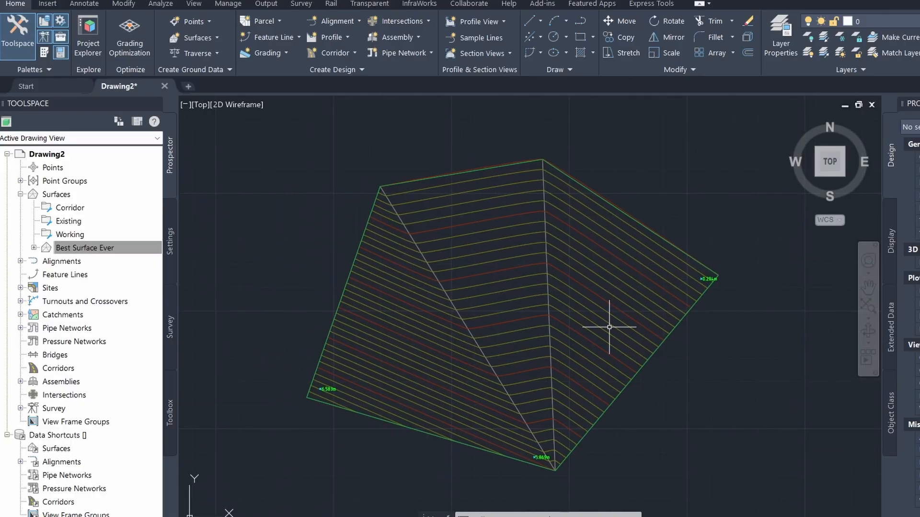
Step: Add One-point slope labels to Best Surface Ever, one on each of its middle, eastern and western triangles
{"action": "left_click", "coordinate": [510, 271]}
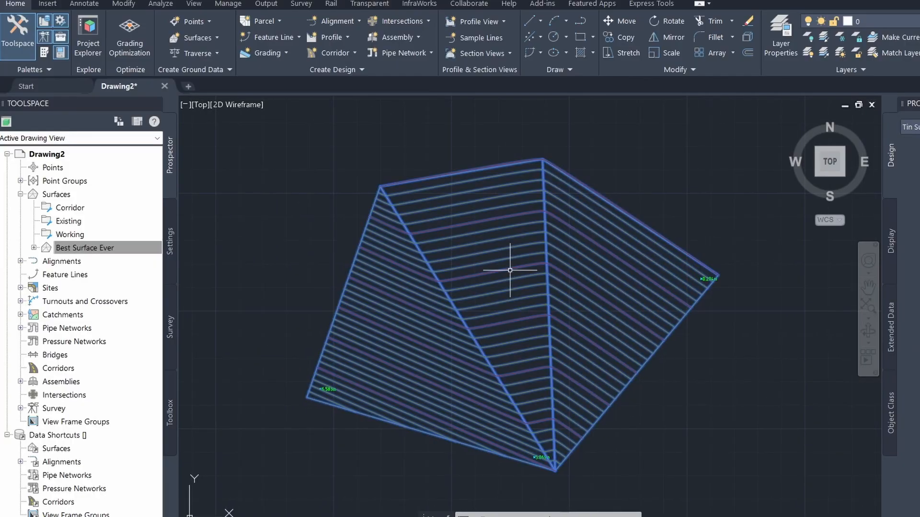
{"action": "left_click", "coordinate": [22, 47]}
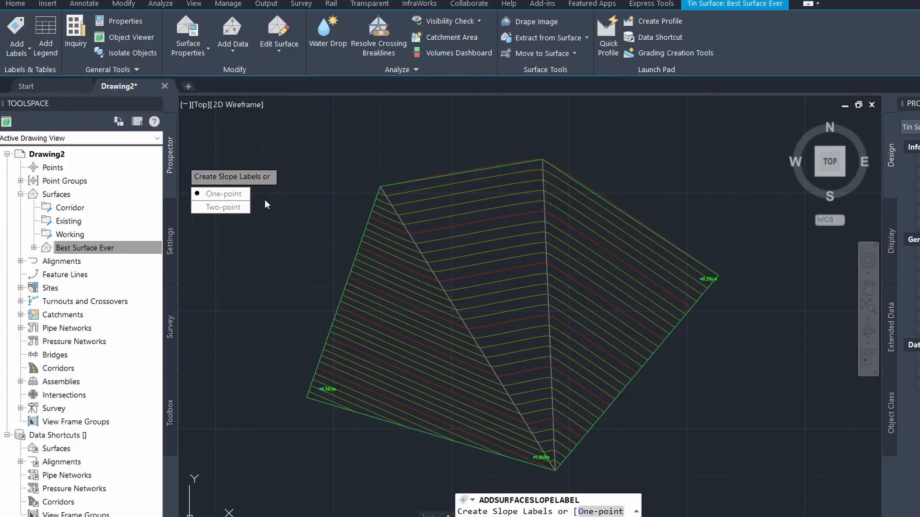
{"action": "left_click", "coordinate": [232, 194]}
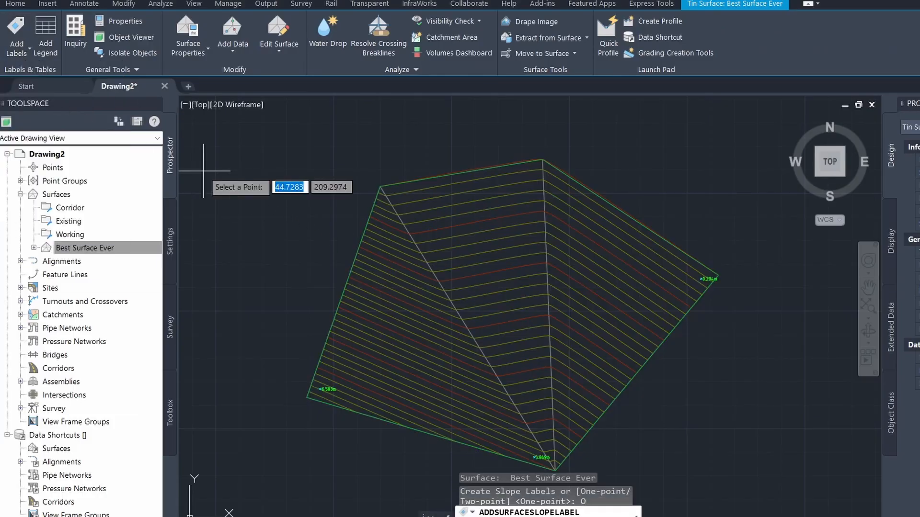
{"action": "scroll", "coordinate": [479, 271], "scroll_direction": "up", "scroll_amount": 2}
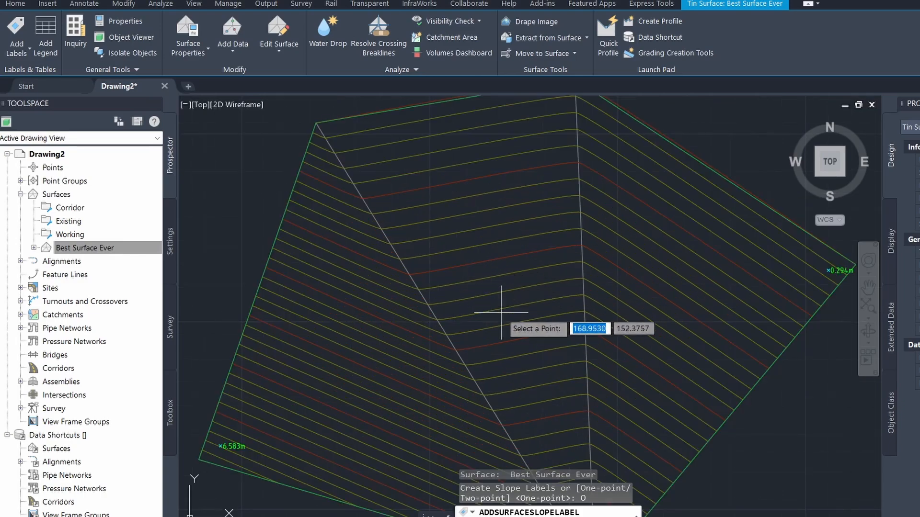
{"action": "left_click", "coordinate": [511, 309]}
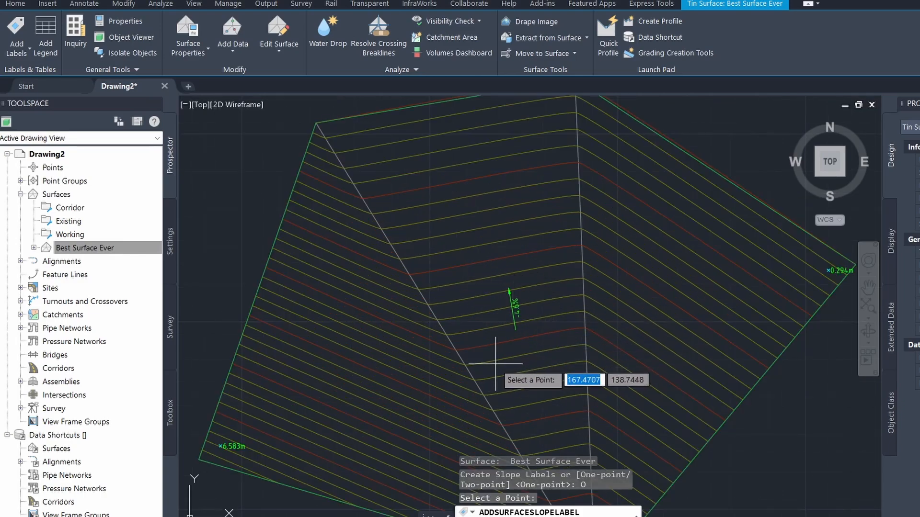
{"action": "left_click", "coordinate": [675, 299]}
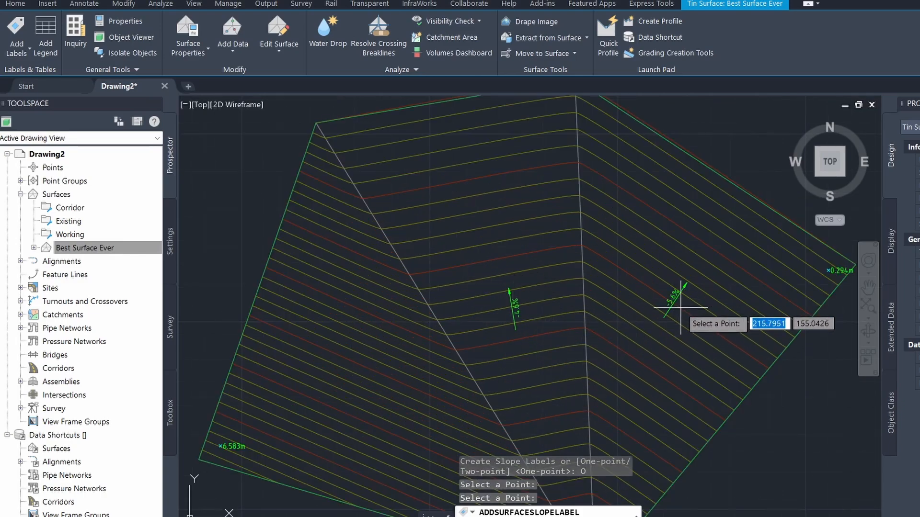
{"action": "left_click", "coordinate": [352, 374]}
{"action": "scroll", "coordinate": [454, 357], "scroll_direction": "up", "scroll_amount": 2}
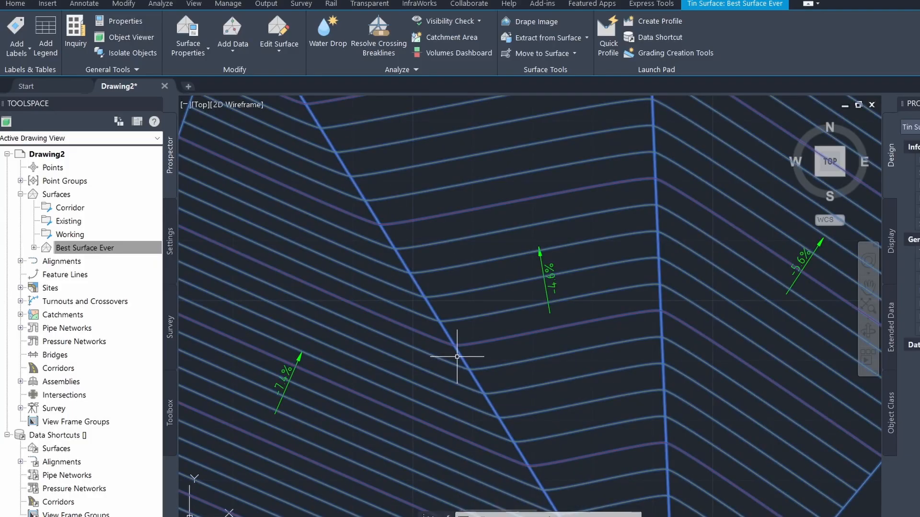
{"action": "key", "text": "Escape"}
{"action": "key", "text": "Escape"}
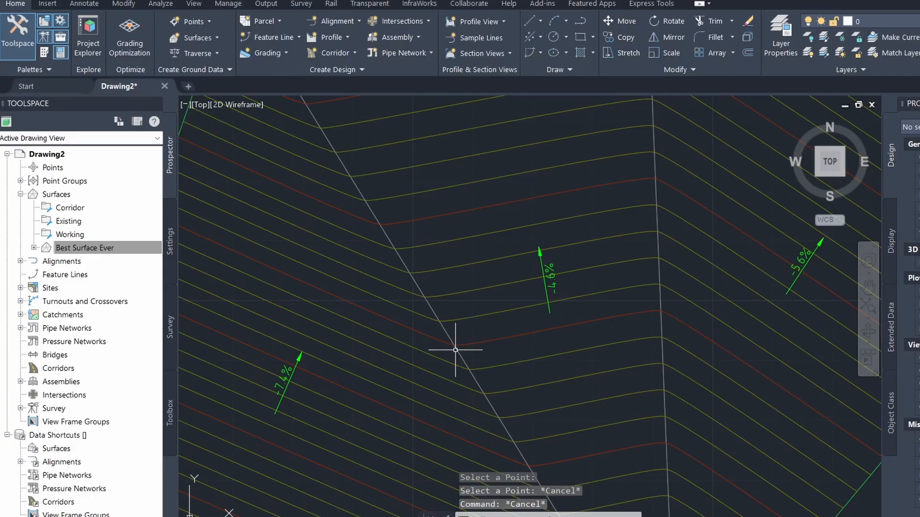